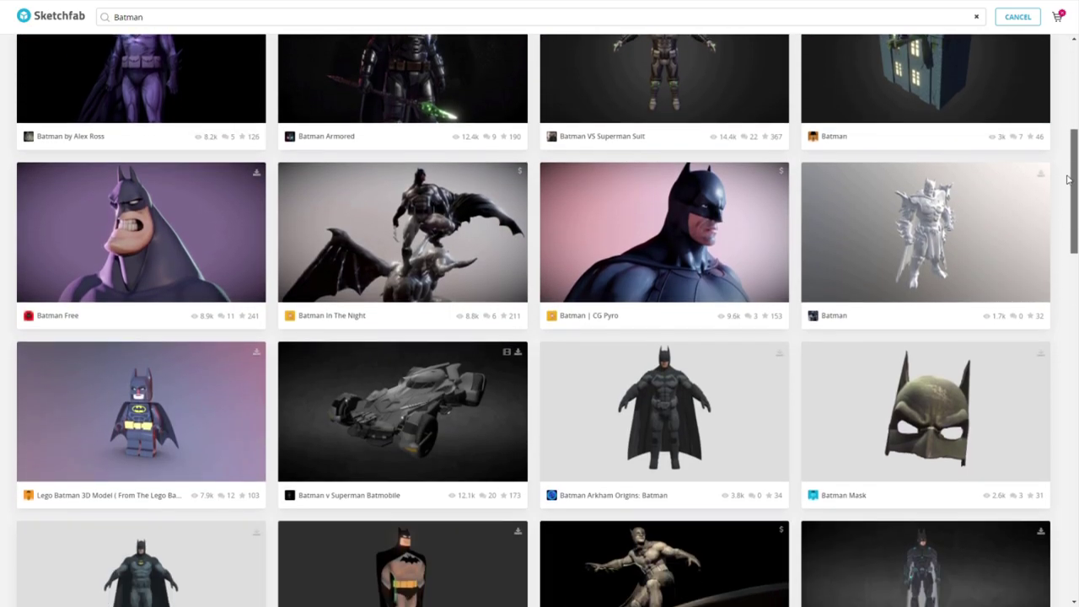
Browse the Sketchfab results for Batman and open the model "Batman Teltale Series: Batman".
{"action": "left_click_drag", "start_coordinate": [1068, 179], "coordinate": [1058, 230]}
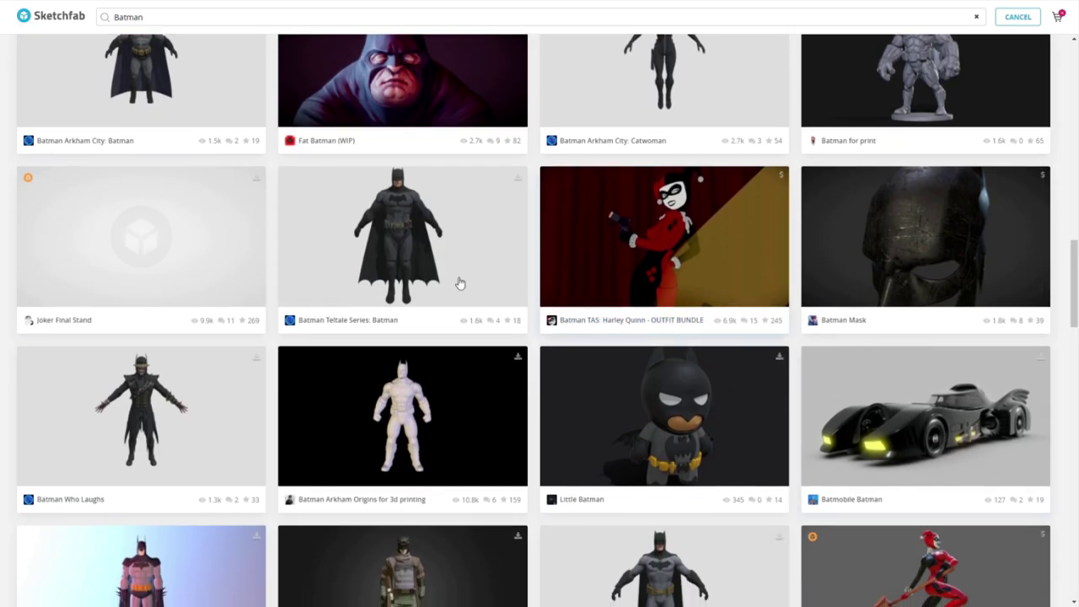
{"action": "left_click", "coordinate": [393, 261]}
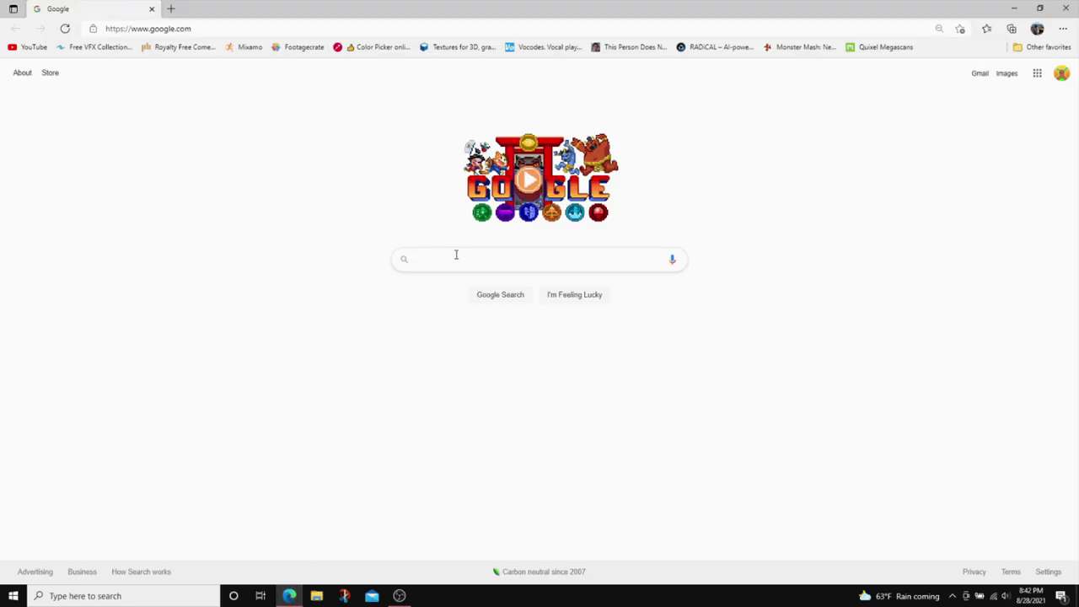
Search the web for Mixamo, open its character library and load the Leonard character as the current character.
{"action": "left_click", "coordinate": [456, 254]}
{"action": "type", "text": "Mixamo"}
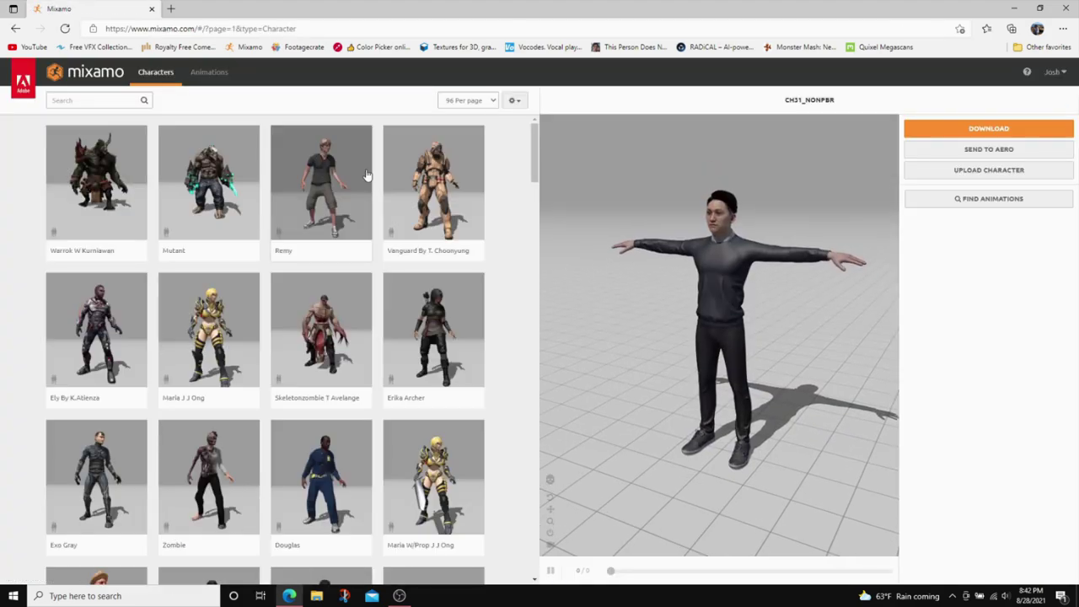
{"action": "scroll", "coordinate": [255, 292], "scroll_direction": "down", "scroll_amount": 3}
{"action": "scroll", "coordinate": [255, 292], "scroll_direction": "down", "scroll_amount": 10}
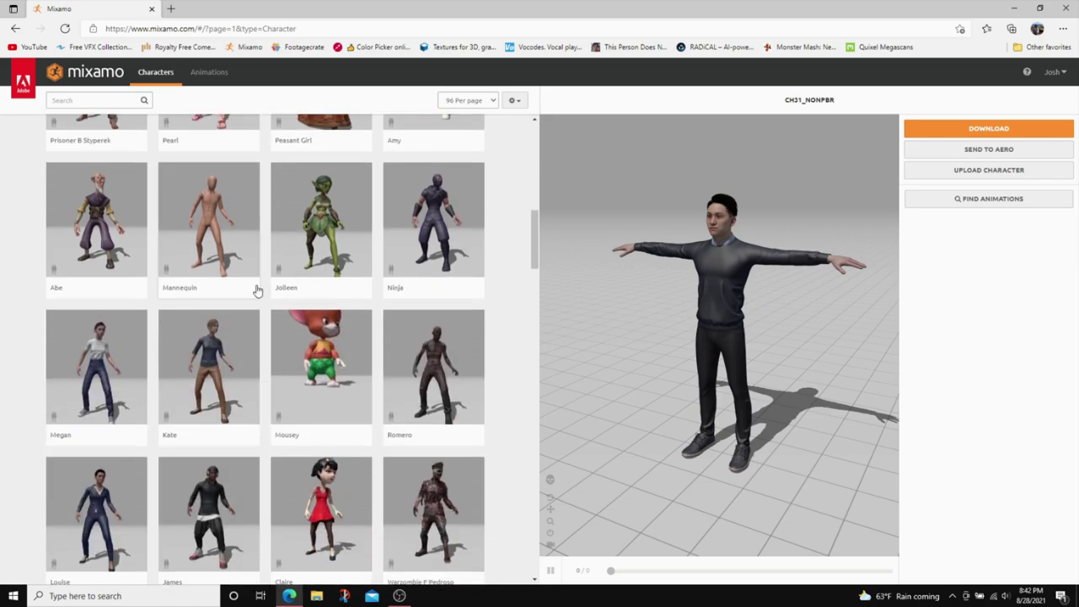
{"action": "scroll", "coordinate": [258, 291], "scroll_direction": "down", "scroll_amount": 6}
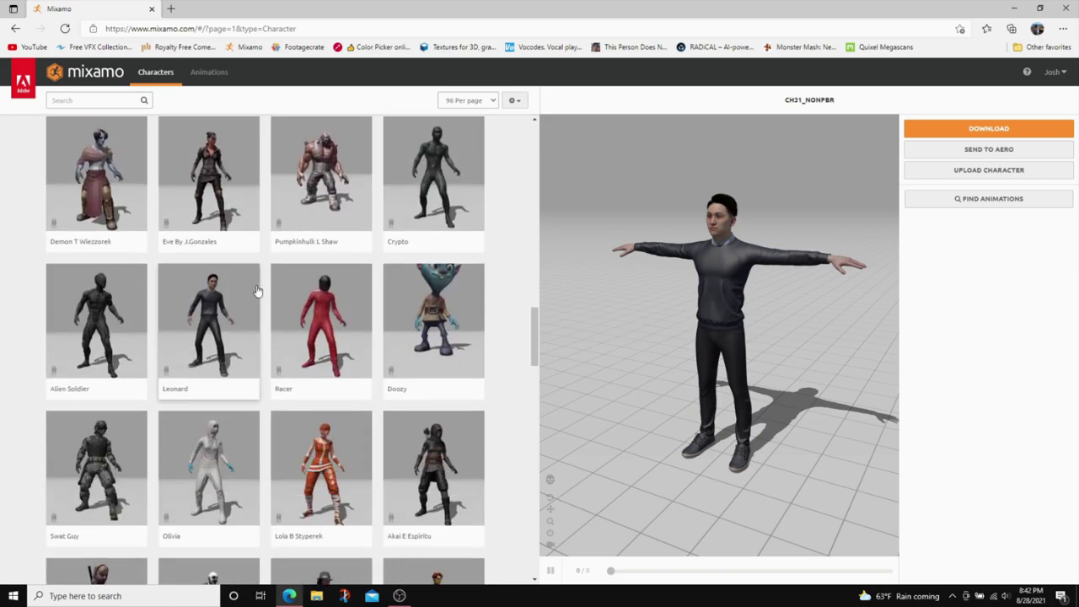
{"action": "left_click", "coordinate": [228, 278]}
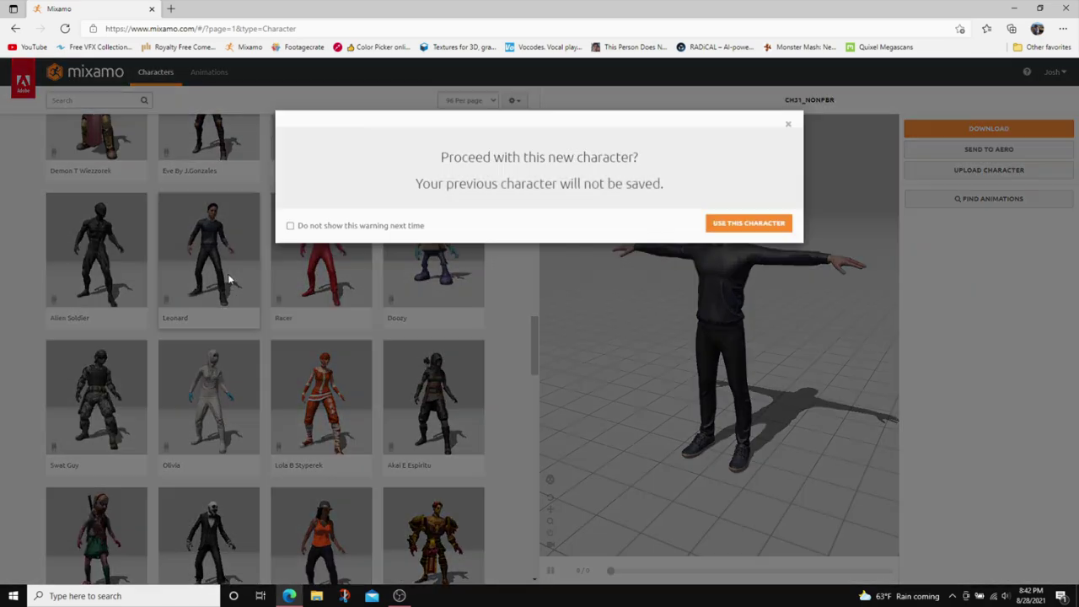
{"action": "left_click", "coordinate": [731, 228]}
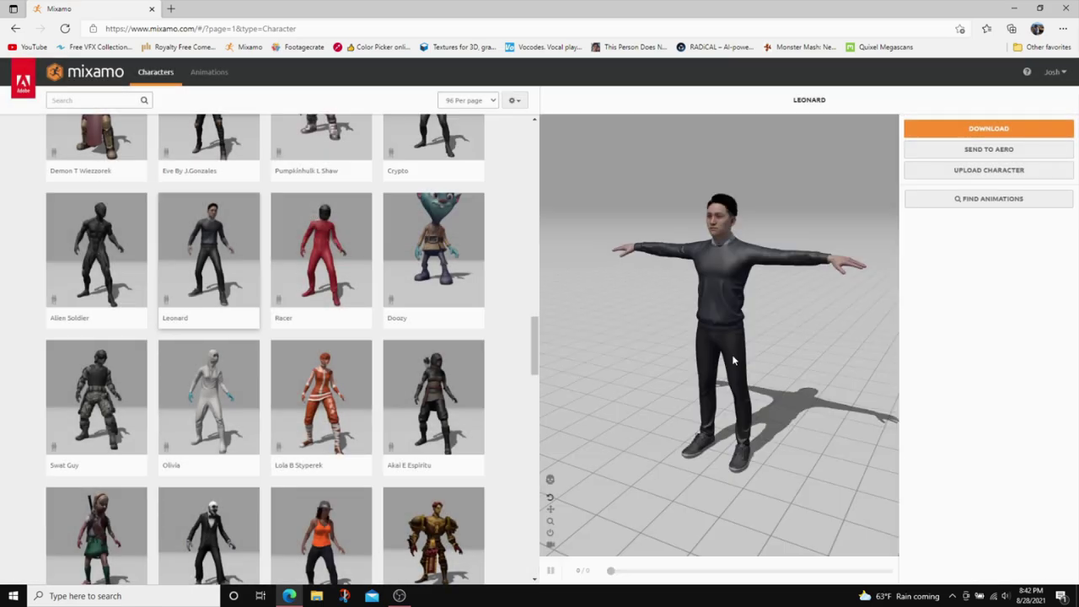
{"action": "left_click_drag", "start_coordinate": [733, 360], "coordinate": [293, 322]}
{"action": "left_click_drag", "start_coordinate": [759, 363], "coordinate": [685, 308]}
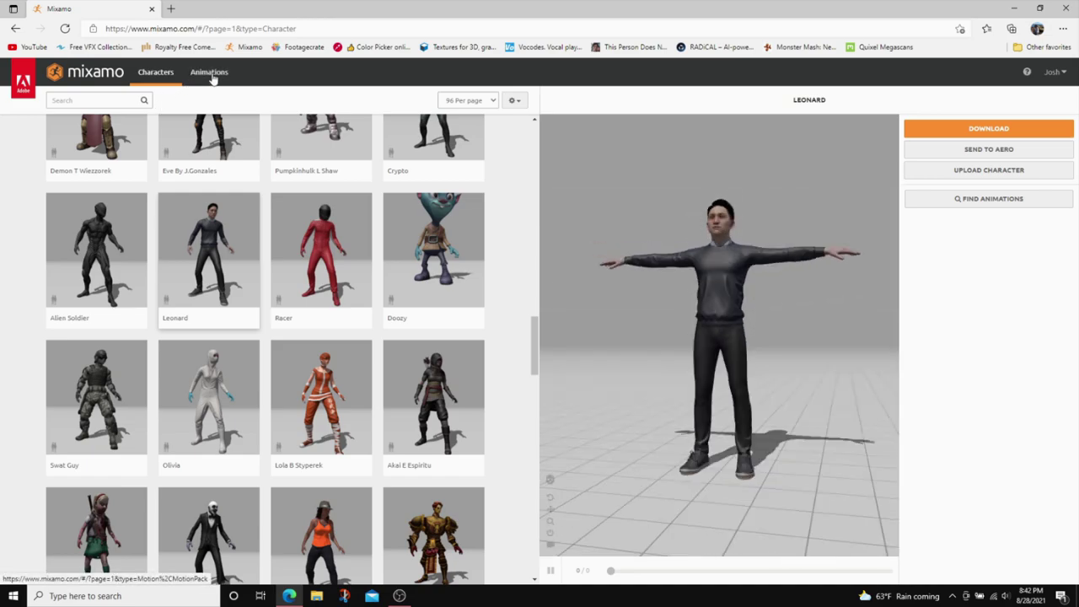
Search the animation library for "run" and apply a Running animation to the Leonard character.
{"action": "left_click", "coordinate": [212, 76]}
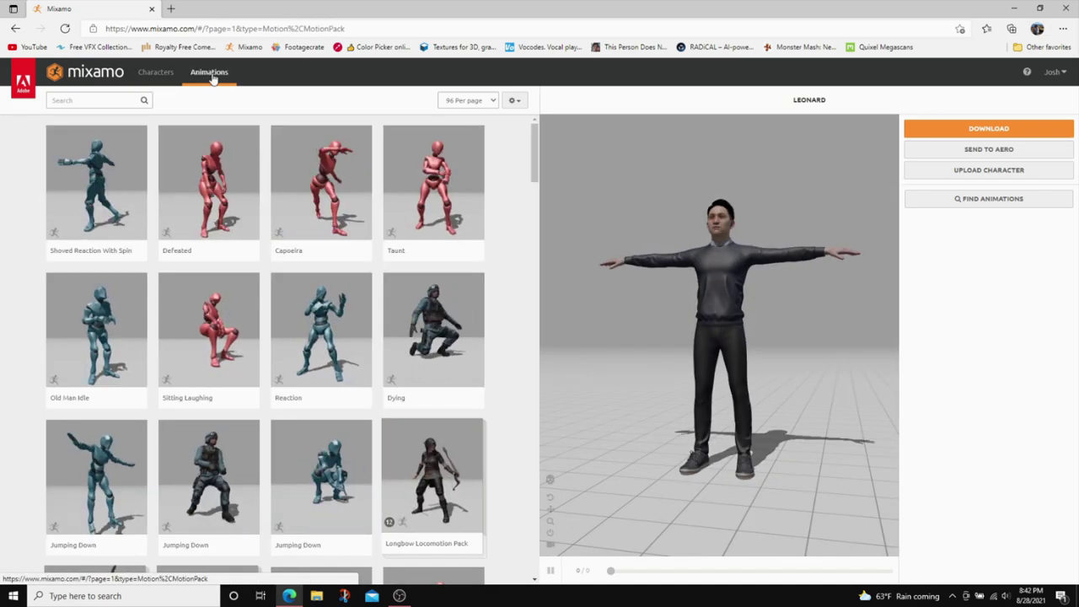
{"action": "left_click", "coordinate": [118, 100]}
{"action": "type", "text": "run"}
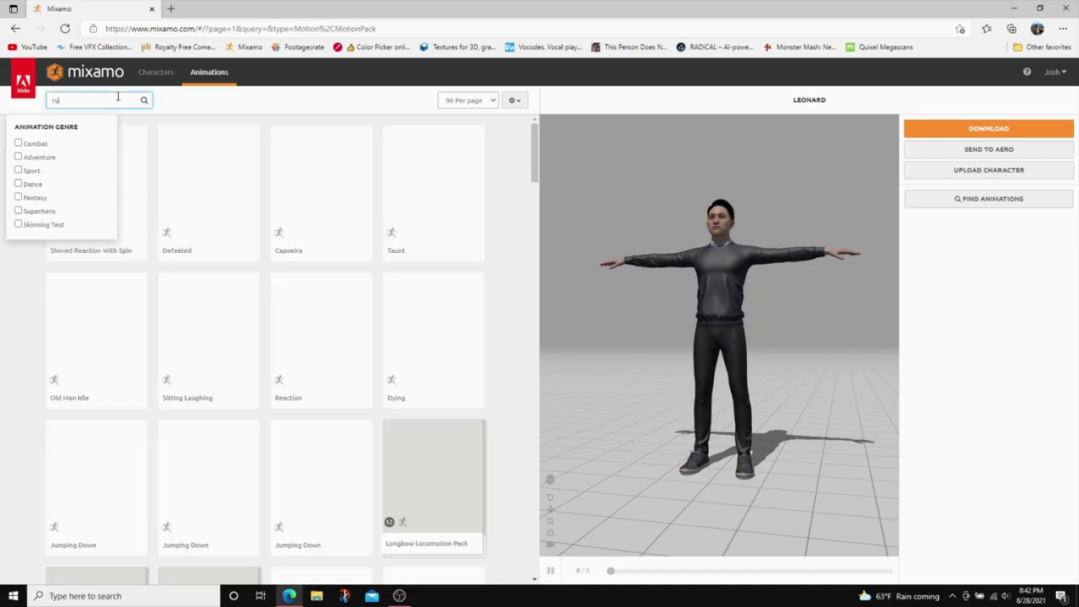
{"action": "left_click", "coordinate": [261, 102]}
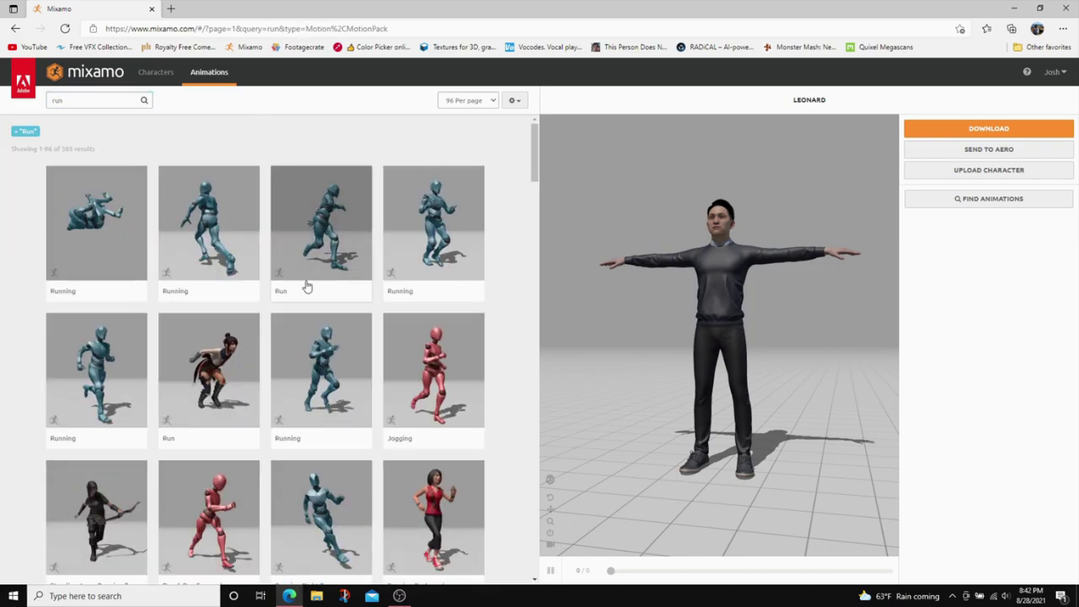
{"action": "scroll", "coordinate": [331, 354], "scroll_direction": "down", "scroll_amount": 4}
{"action": "scroll", "coordinate": [331, 354], "scroll_direction": "up", "scroll_amount": 3}
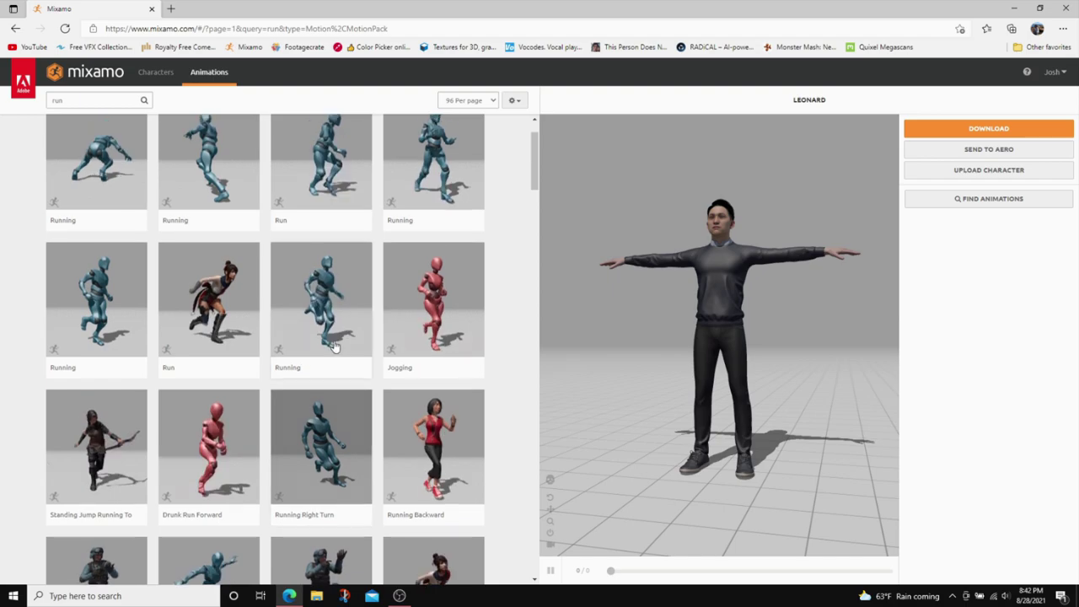
{"action": "left_click", "coordinate": [330, 347]}
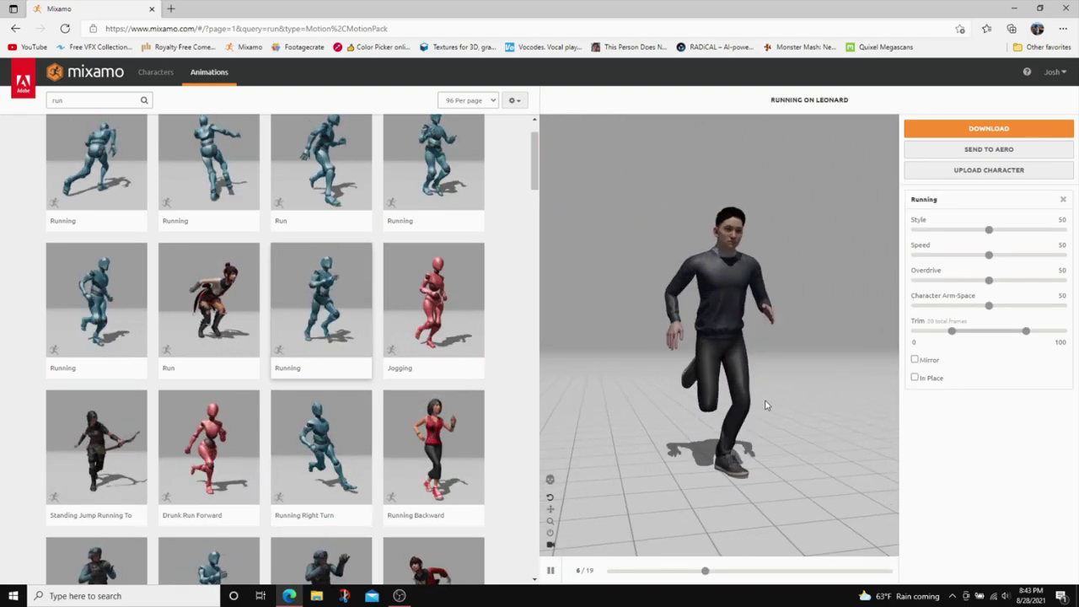
Extend the Running animation's trim to -50 and 150, enable In Place, and set Style to 70 and Speed to 0.
{"action": "left_click_drag", "start_coordinate": [952, 331], "coordinate": [915, 330]}
{"action": "left_click_drag", "start_coordinate": [1027, 331], "coordinate": [1063, 331]}
{"action": "left_click", "coordinate": [931, 379]}
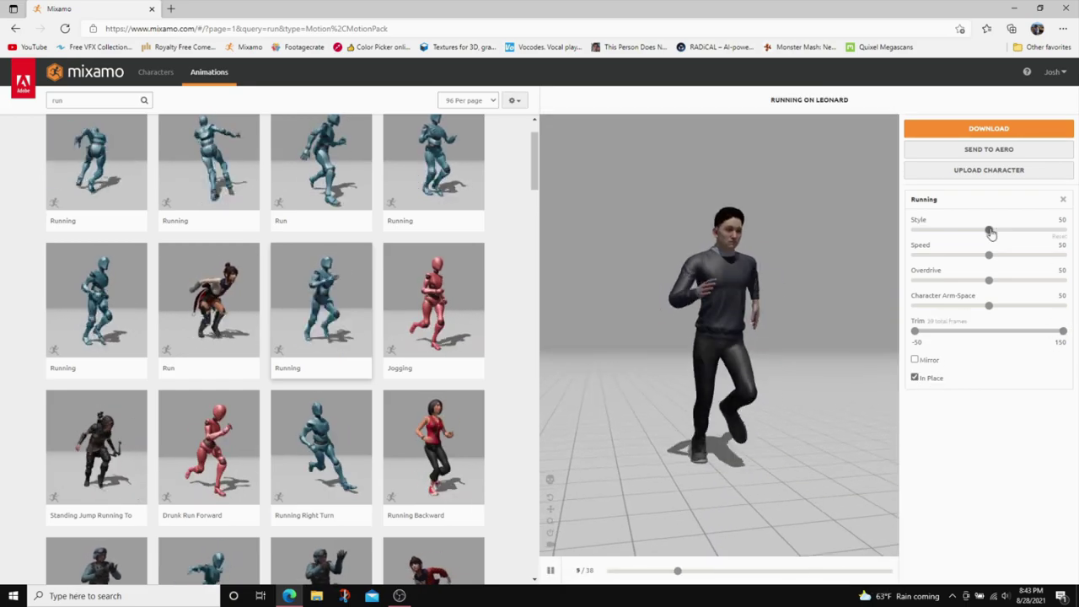
{"action": "left_click_drag", "start_coordinate": [991, 230], "coordinate": [1061, 231]}
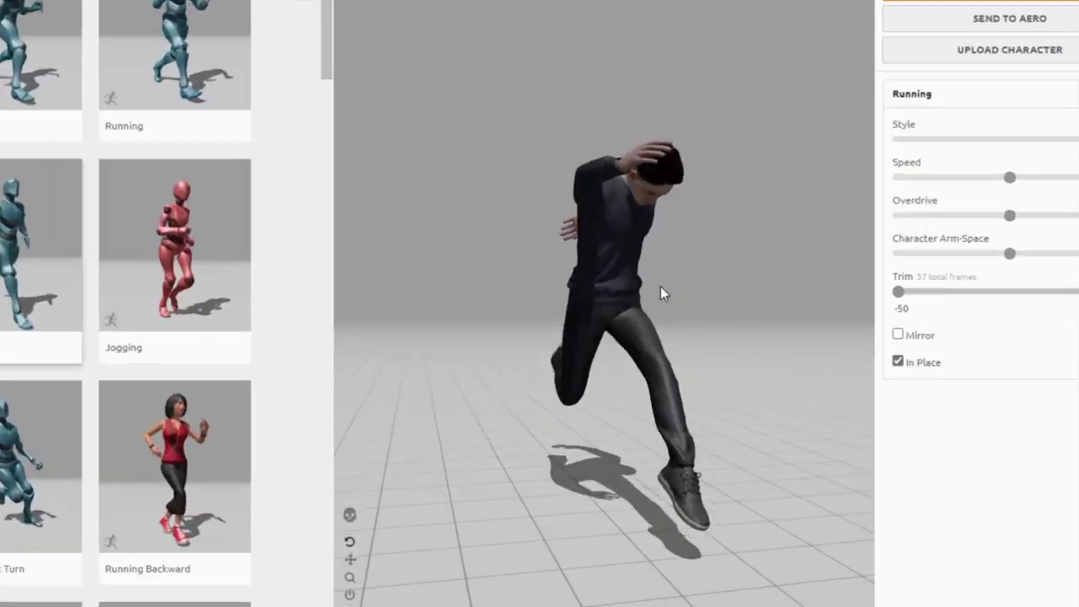
{"action": "left_click_drag", "start_coordinate": [1010, 178], "coordinate": [902, 179]}
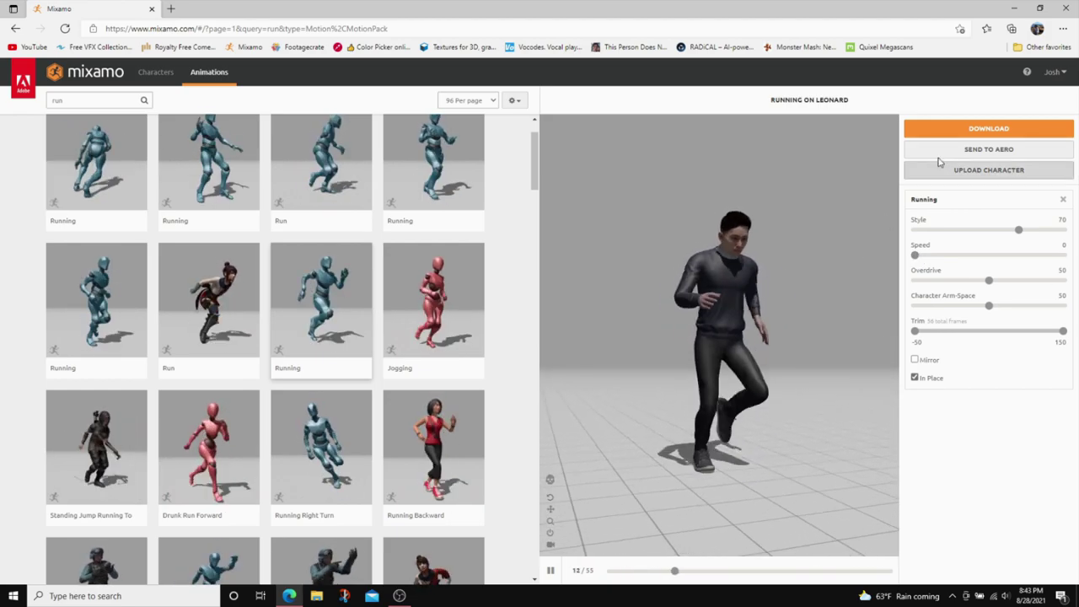
Download the animated character as FBX Binary with skin at 60 frames per second.
{"action": "left_click", "coordinate": [958, 132]}
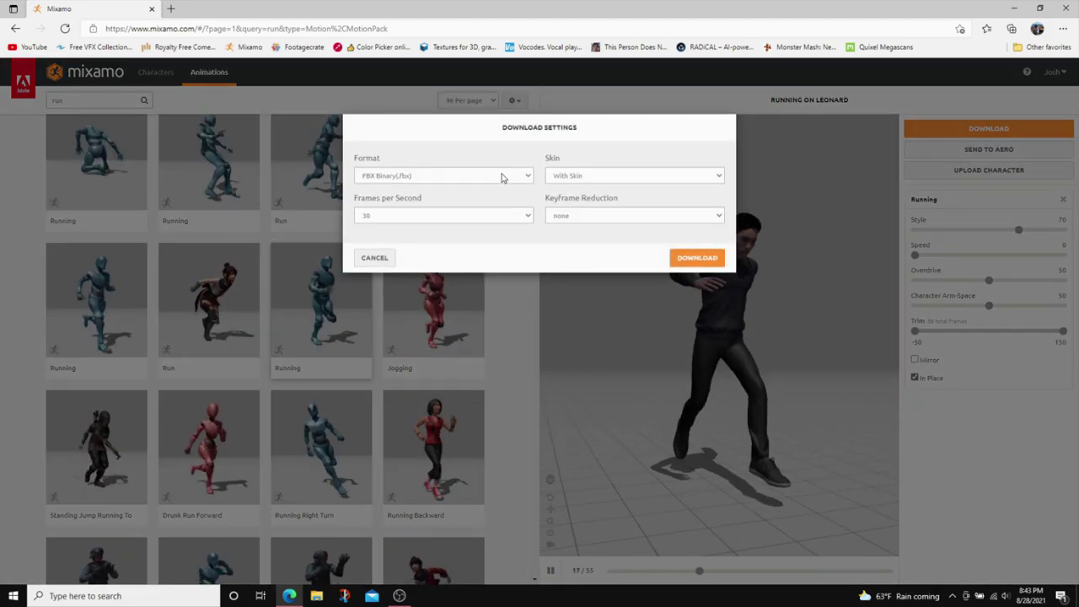
{"action": "left_click", "coordinate": [472, 216]}
{"action": "left_click", "coordinate": [447, 253]}
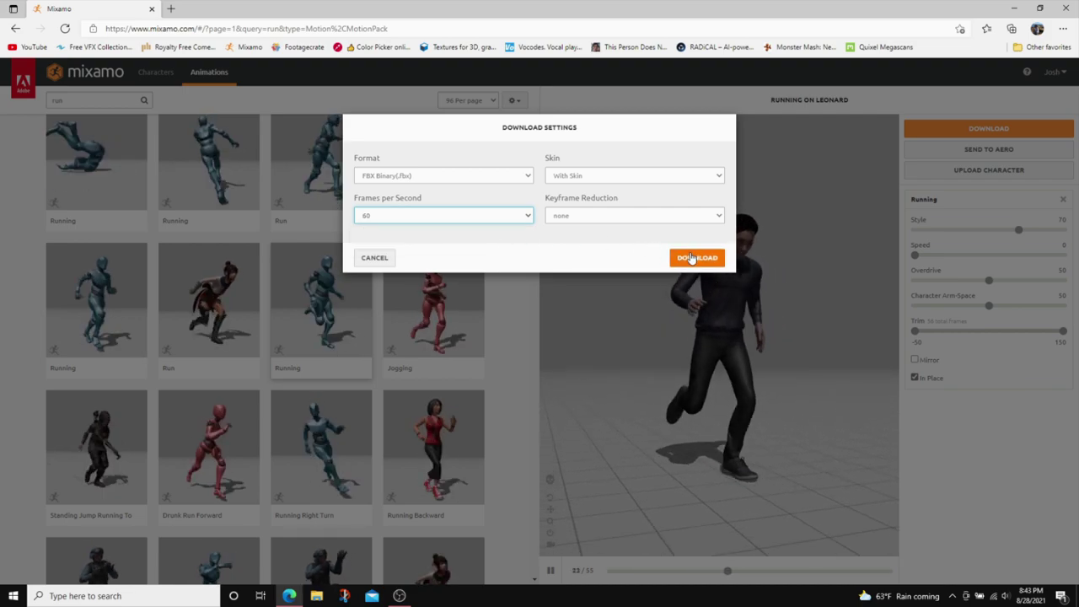
{"action": "left_click", "coordinate": [691, 257]}
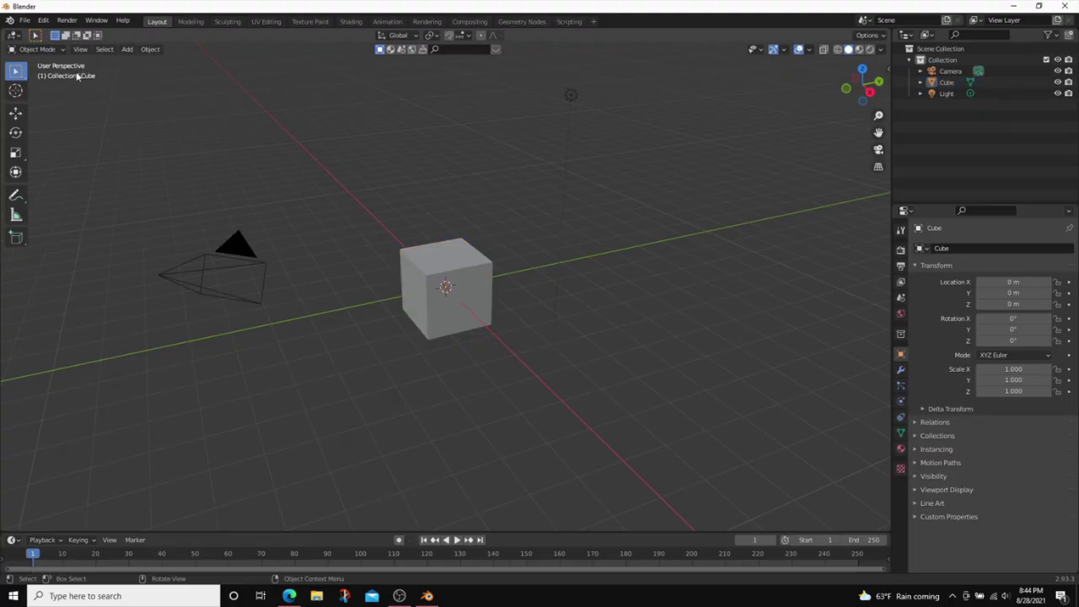
Switch to Blender and import the downloaded FBX character into the default scene.
{"action": "left_click", "coordinate": [34, 23]}
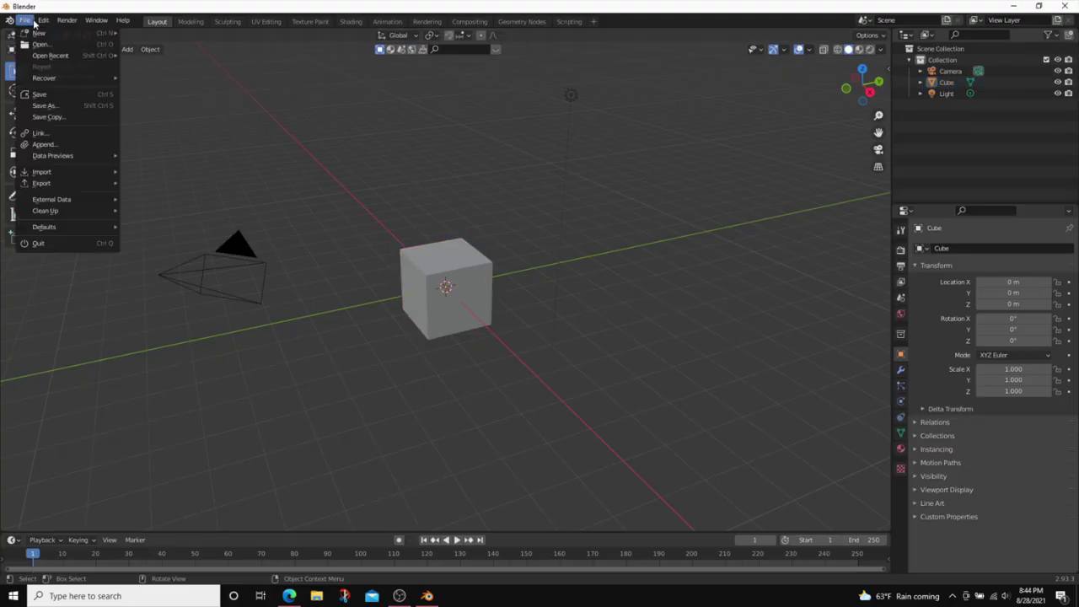
{"action": "mouse_move", "coordinate": [73, 171]}
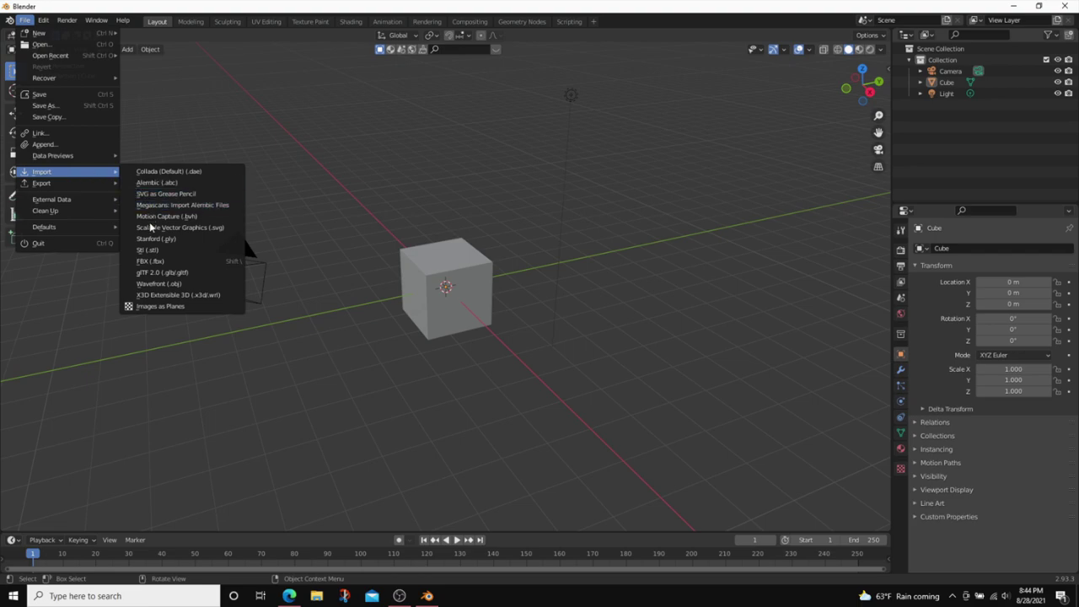
{"action": "left_click", "coordinate": [152, 261]}
{"action": "double_click", "coordinate": [597, 338]}
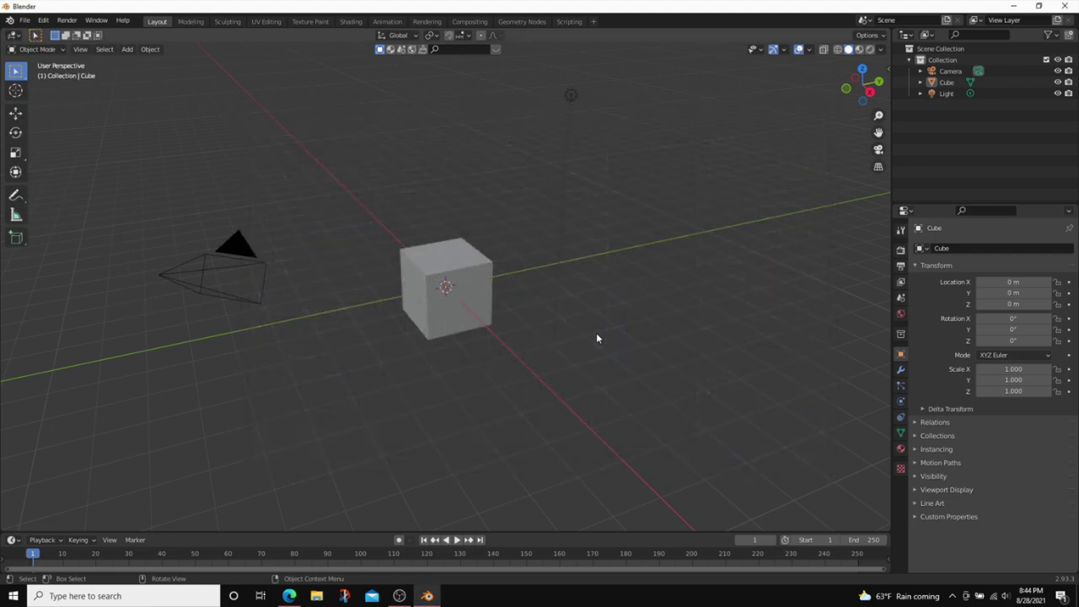
Delete the default cube surrounding the imported character.
{"action": "middle_click_drag", "start_coordinate": [592, 328], "coordinate": [605, 306]}
{"action": "scroll", "coordinate": [604, 305], "scroll_direction": "up", "scroll_amount": 5}
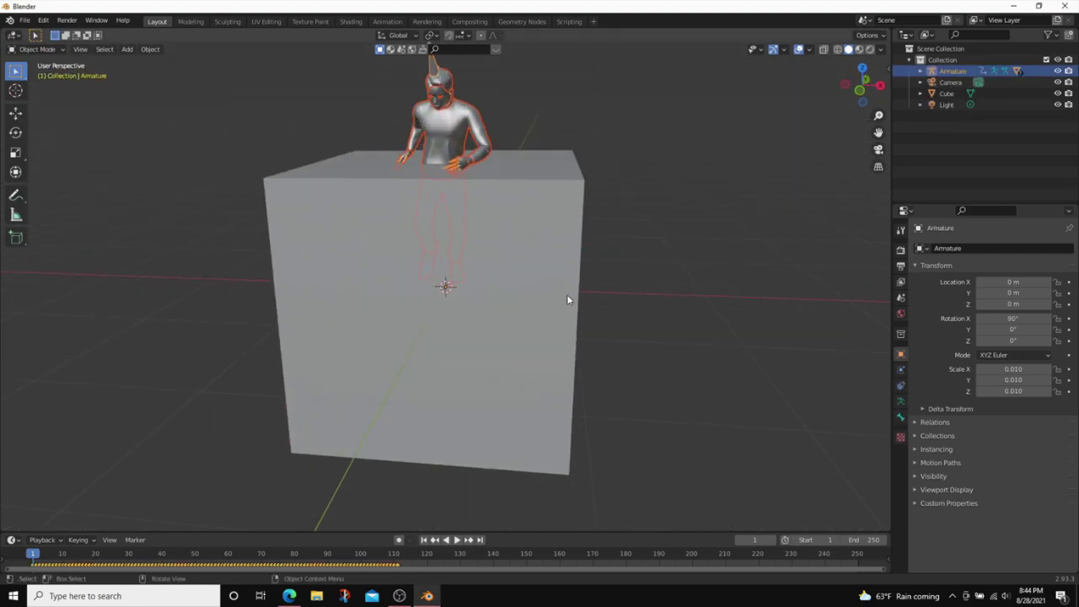
{"action": "left_click", "coordinate": [566, 300]}
{"action": "scroll", "coordinate": [564, 253], "scroll_direction": "down", "scroll_amount": 8}
{"action": "key", "text": "Delete"}
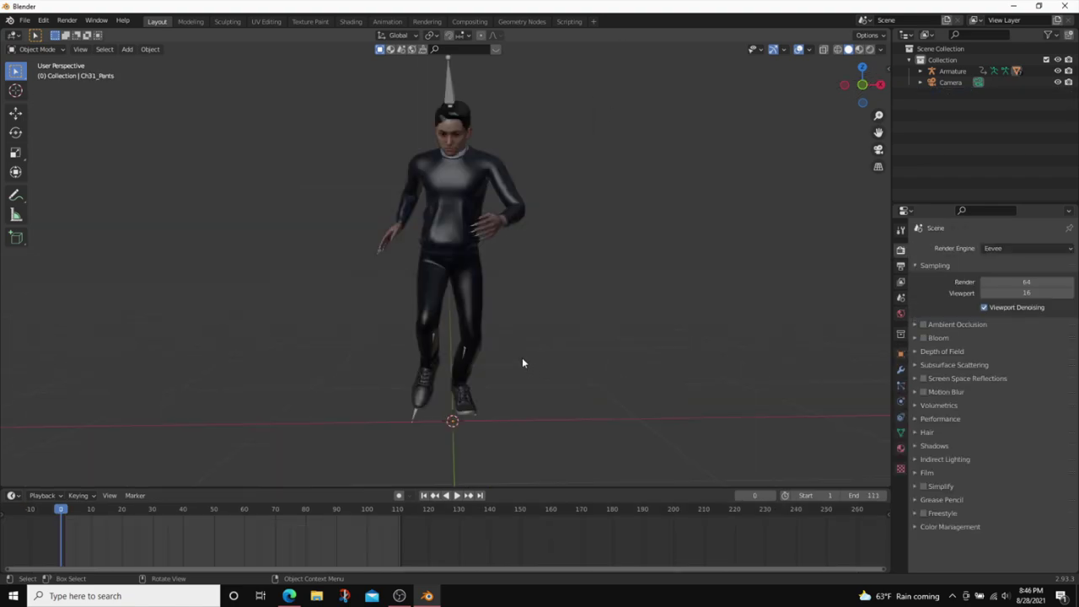
Add a vertex group named "Cloth fysicccccsssss" to the pants mesh and assign all its vertices at weight 1.000.
{"action": "left_click", "coordinate": [900, 432]}
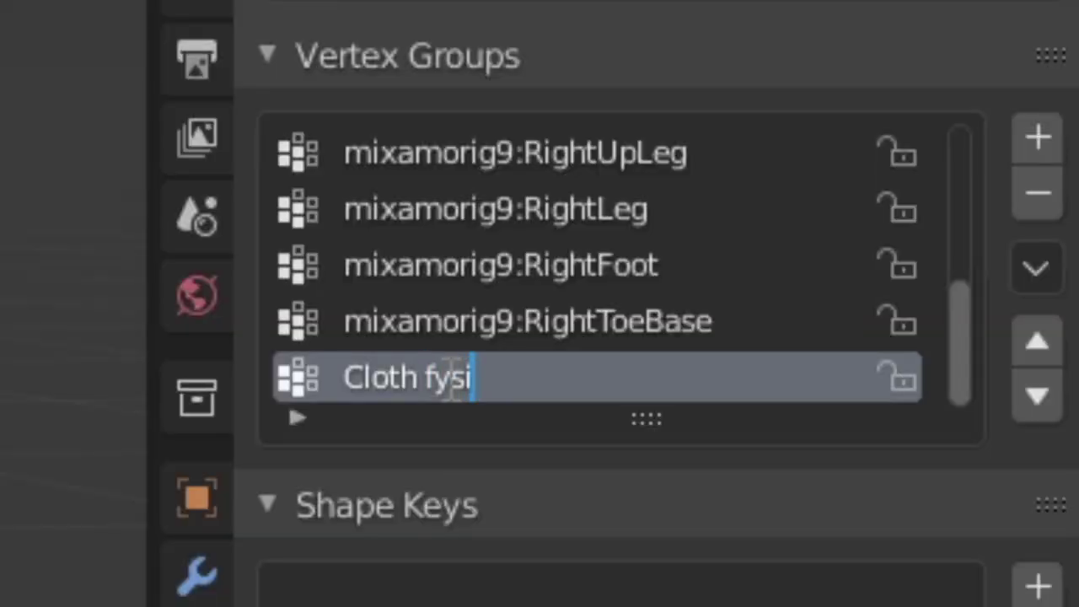
{"action": "type", "text": "cccccsssss"}
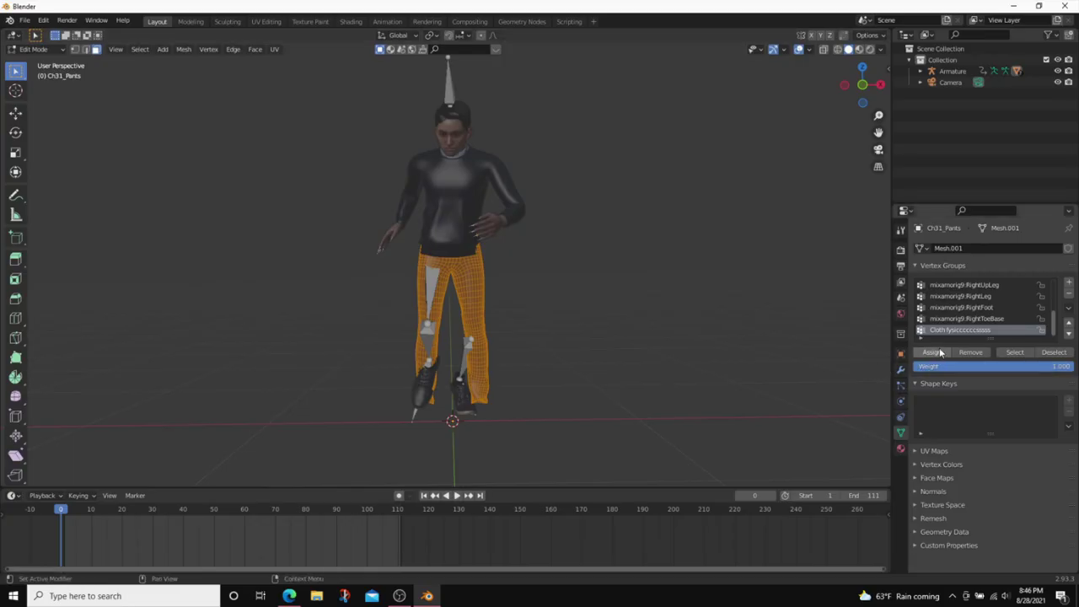
{"action": "left_click", "coordinate": [939, 354]}
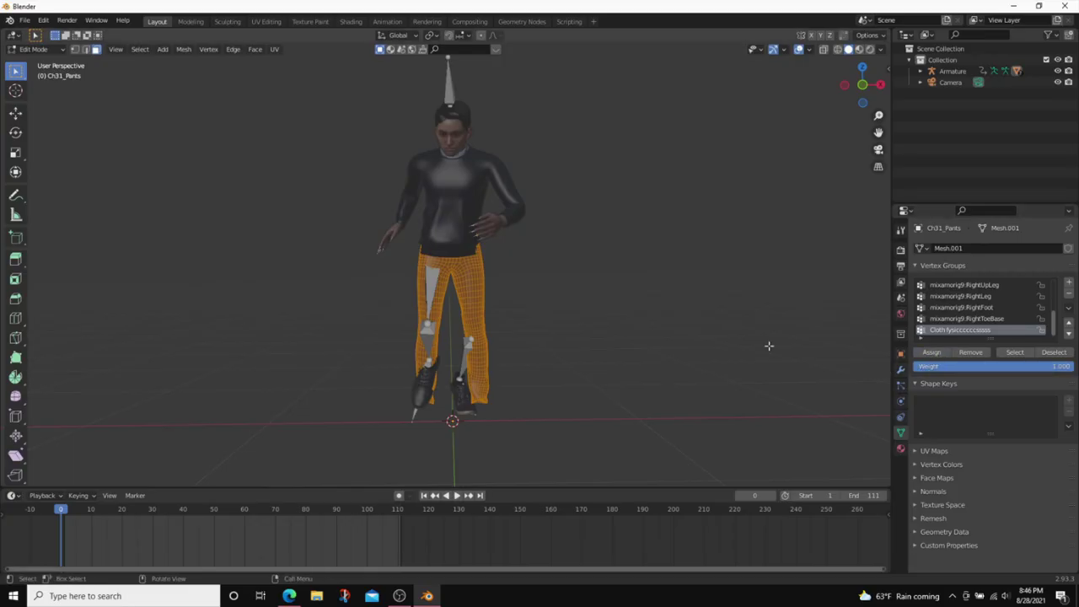
Switch the pants to Weight Paint mode and paint a band around the character's left knee at weight 0.289.
{"action": "key", "text": "Tab"}
{"action": "key", "text": "Tab"}
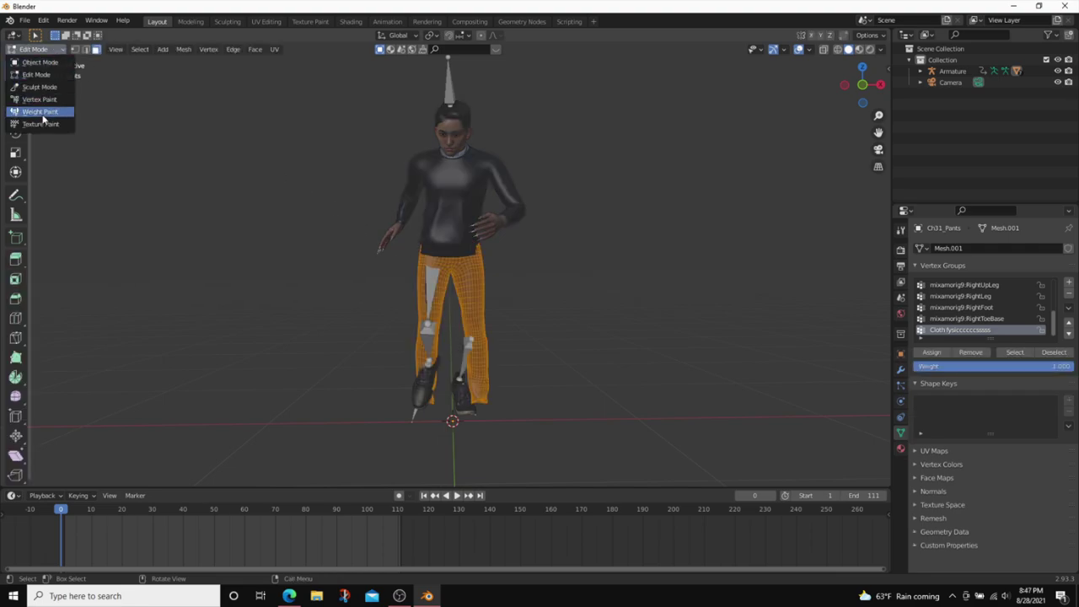
{"action": "left_click", "coordinate": [40, 111]}
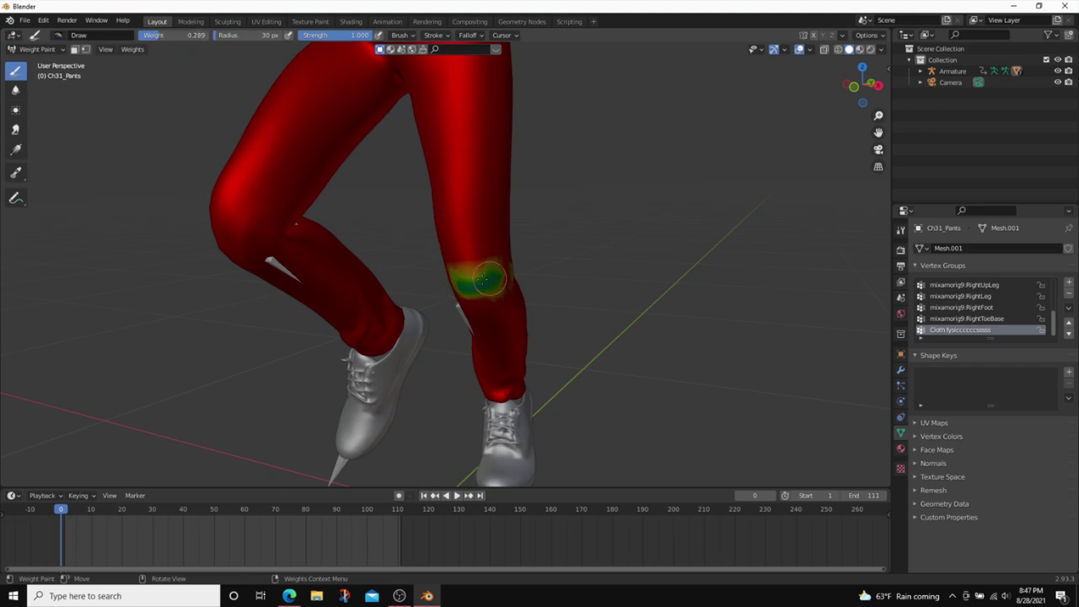
{"action": "mouse_move", "coordinate": [517, 282]}
{"action": "middle_mouse_down", "text": "shift"}
{"action": "mouse_move", "coordinate": [556, 269]}
{"action": "mouse_move", "coordinate": [450, 252]}
{"action": "middle_mouse_up", "text": "shift"}
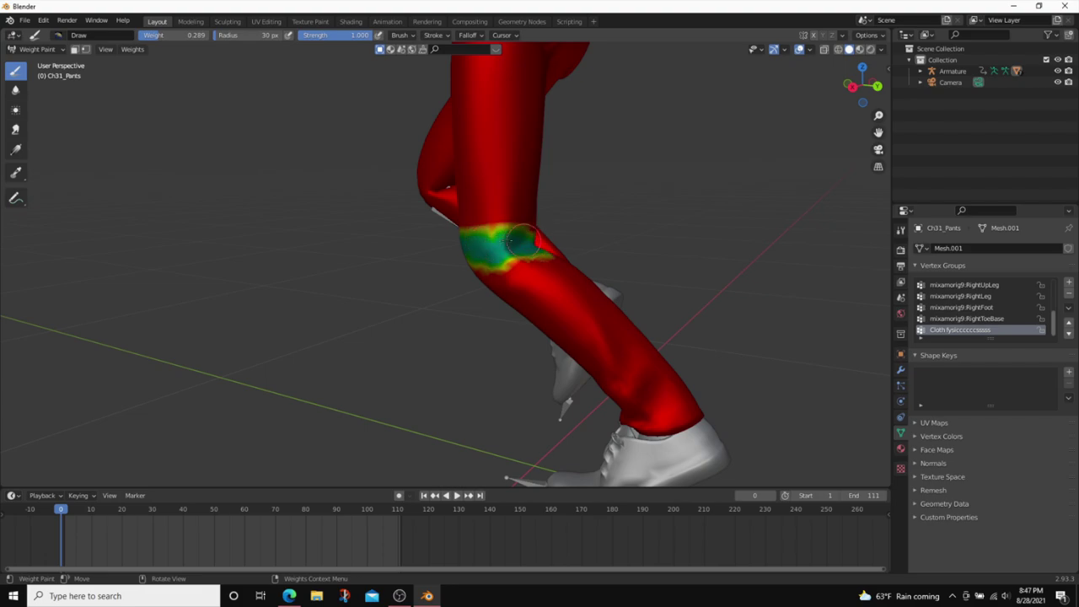
{"action": "mouse_move", "coordinate": [517, 235]}
{"action": "middle_mouse_down"}
{"action": "mouse_move", "coordinate": [443, 263]}
{"action": "mouse_move", "coordinate": [498, 253]}
{"action": "middle_mouse_up"}
{"action": "scroll", "coordinate": [497, 252], "scroll_direction": "up", "scroll_amount": 2}
Set the brush weight to 0.250 and paint a band around the character's right knee.
{"action": "left_click_drag", "start_coordinate": [181, 35], "coordinate": [141, 36]}
{"action": "mouse_move", "coordinate": [540, 354]}
{"action": "middle_mouse_down"}
{"action": "mouse_move", "coordinate": [463, 377]}
{"action": "mouse_move", "coordinate": [514, 390]}
{"action": "middle_mouse_up"}
{"action": "left_click_drag", "start_coordinate": [392, 221], "coordinate": [445, 228]}
{"action": "middle_click_drag", "start_coordinate": [409, 233], "coordinate": [436, 207]}
{"action": "mouse_move", "coordinate": [496, 250]}
{"action": "middle_mouse_down"}
{"action": "mouse_move", "coordinate": [469, 293]}
{"action": "mouse_move", "coordinate": [433, 148]}
{"action": "mouse_move", "coordinate": [438, 219]}
{"action": "mouse_move", "coordinate": [532, 246]}
{"action": "middle_mouse_up"}
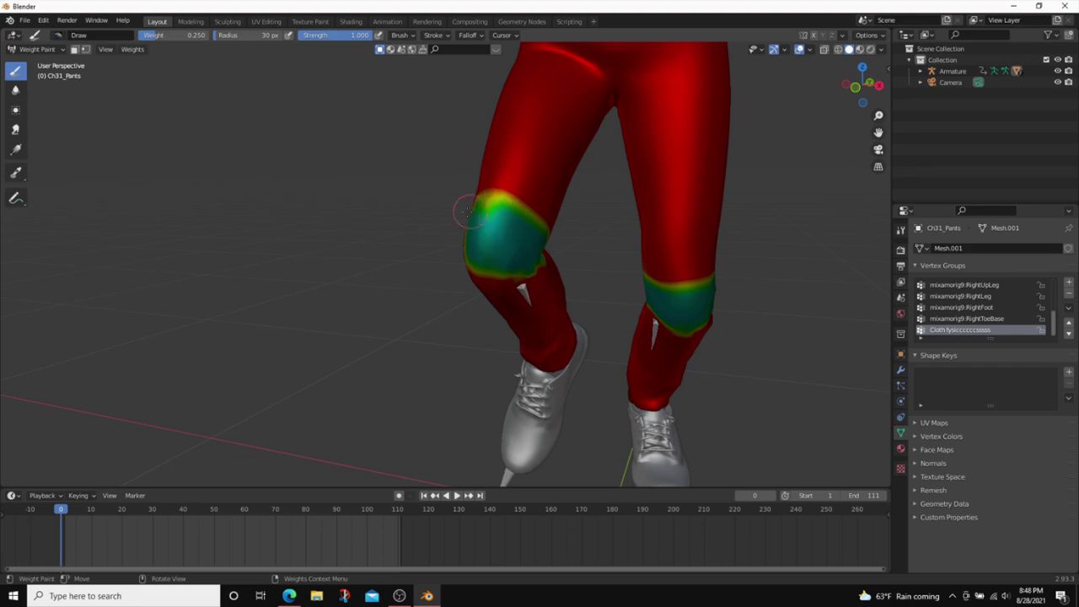
Paint the lower hem of the pants above the shoe at weight 0.250.
{"action": "key", "text": "shift+grave"}
{"action": "key", "text": "w"}
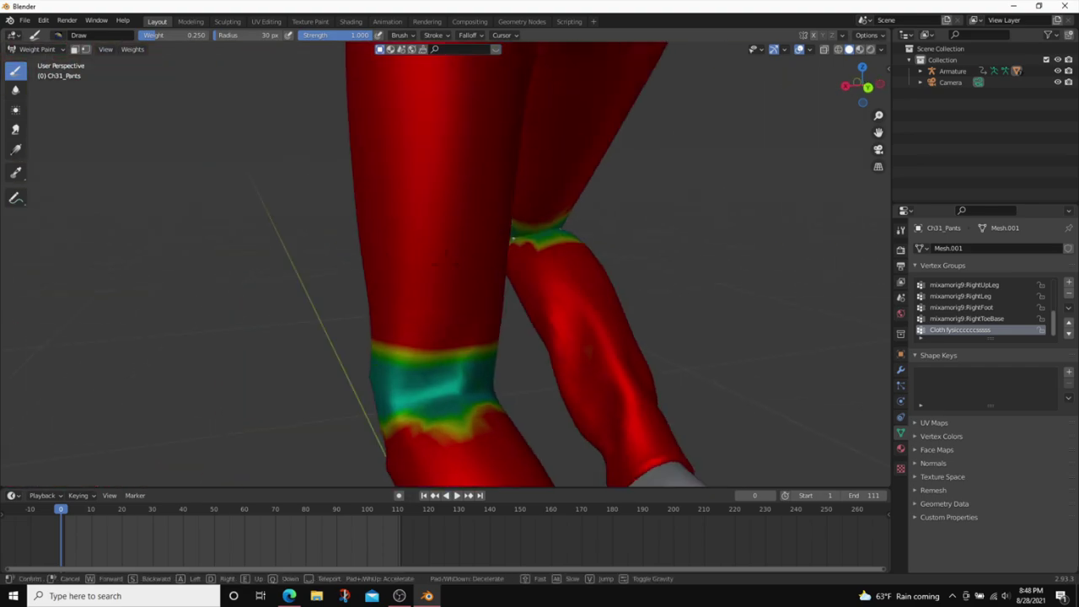
{"action": "key", "text": "Escape"}
{"action": "middle_click_drag", "start_coordinate": [465, 266], "coordinate": [456, 244]}
{"action": "middle_click_drag", "start_coordinate": [599, 225], "coordinate": [393, 225]}
{"action": "middle_click_drag", "start_coordinate": [457, 163], "coordinate": [412, 193]}
{"action": "scroll", "coordinate": [448, 261], "scroll_direction": "up", "scroll_amount": 3}
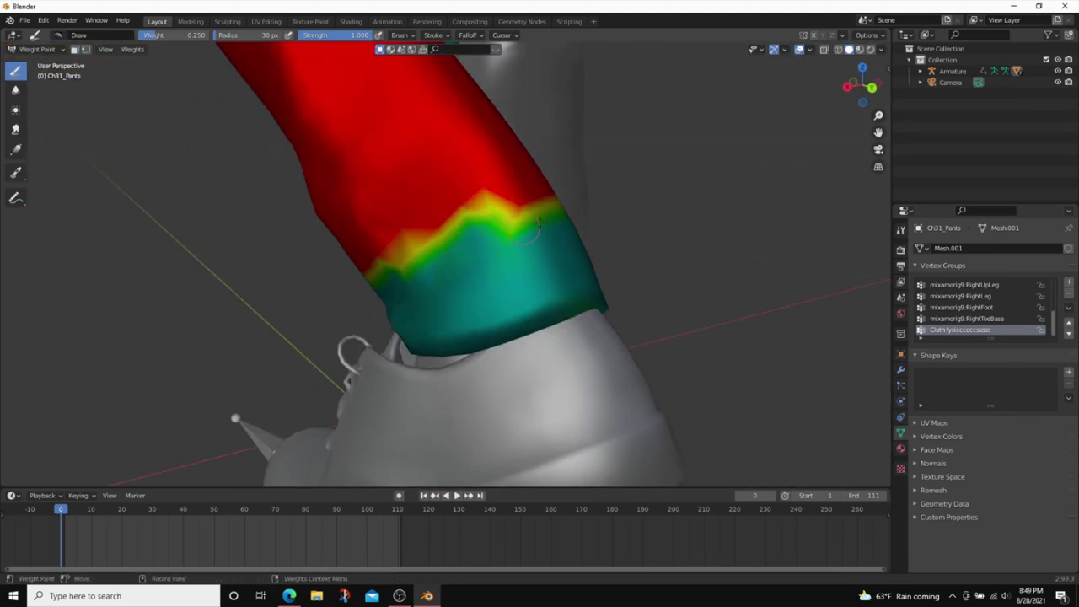
Paint weight 0.250 along the front hip creases and crotch, and in a band beneath the buttocks.
{"action": "key", "text": "s"}
{"action": "key", "text": "w"}
{"action": "left_click", "coordinate": [446, 263]}
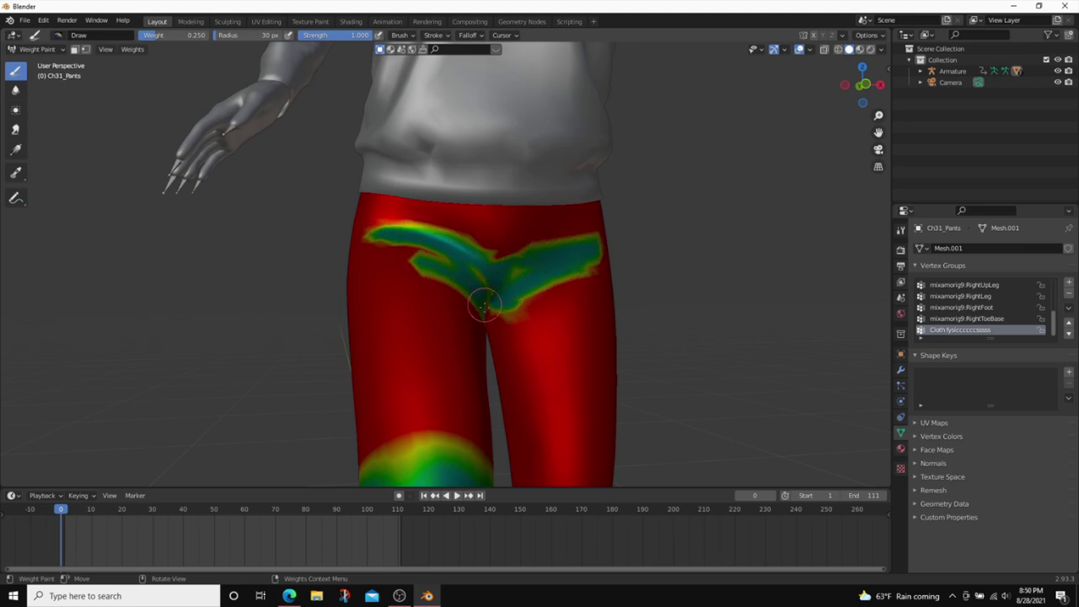
{"action": "middle_click_drag", "start_coordinate": [548, 288], "coordinate": [390, 285]}
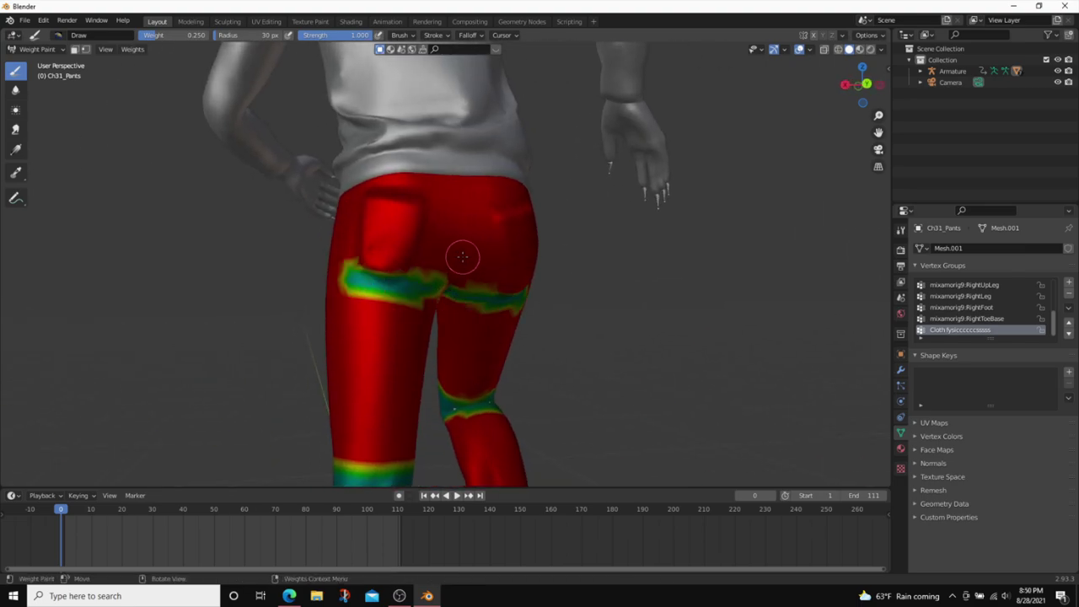
Paint weight 0.250 beneath the buttocks, along the rear crotch seam and onto the upper inner thigh of the pants.
{"action": "left_click_drag", "start_coordinate": [352, 275], "coordinate": [341, 279]}
{"action": "middle_click_drag", "start_coordinate": [341, 279], "coordinate": [245, 274]}
{"action": "scroll", "coordinate": [450, 224], "scroll_direction": "up", "scroll_amount": 3}
{"action": "middle_click_drag", "start_coordinate": [451, 224], "coordinate": [548, 221]}
{"action": "left_click_drag", "start_coordinate": [281, 243], "coordinate": [289, 211]}
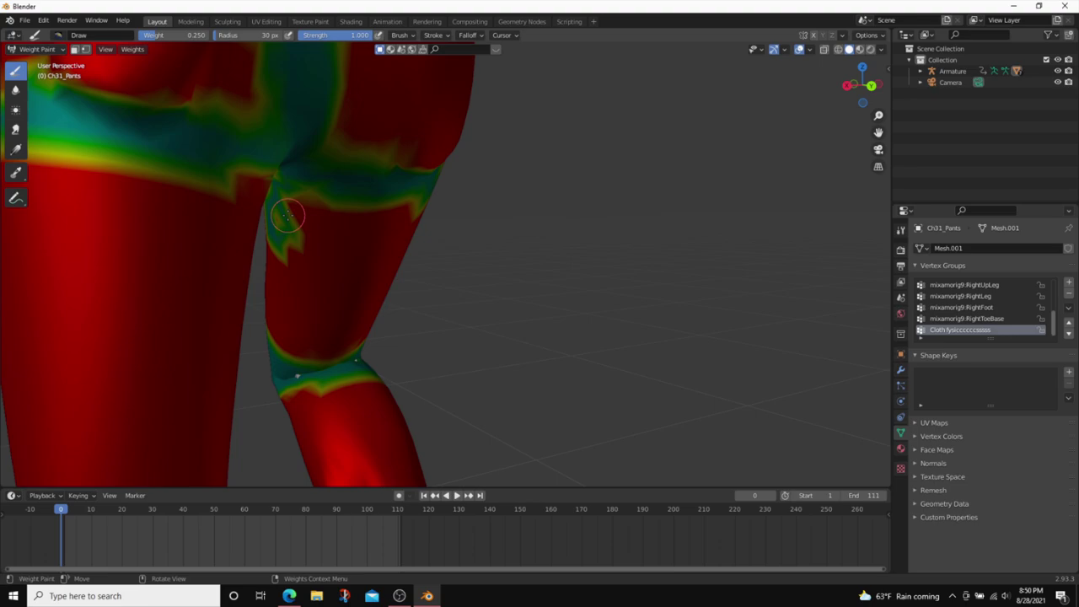
Switch to the Blur brush with a 442 px radius and soften the weight edges around the knees and front hip creases.
{"action": "middle_click_drag", "start_coordinate": [421, 202], "coordinate": [215, 99]}
{"action": "middle_click_drag", "start_coordinate": [459, 241], "coordinate": [691, 244]}
{"action": "scroll", "coordinate": [445, 264], "scroll_direction": "down", "scroll_amount": 4}
{"action": "key", "text": "shift+grave"}
{"action": "key", "text": "w"}
{"action": "left_click", "coordinate": [445, 264]}
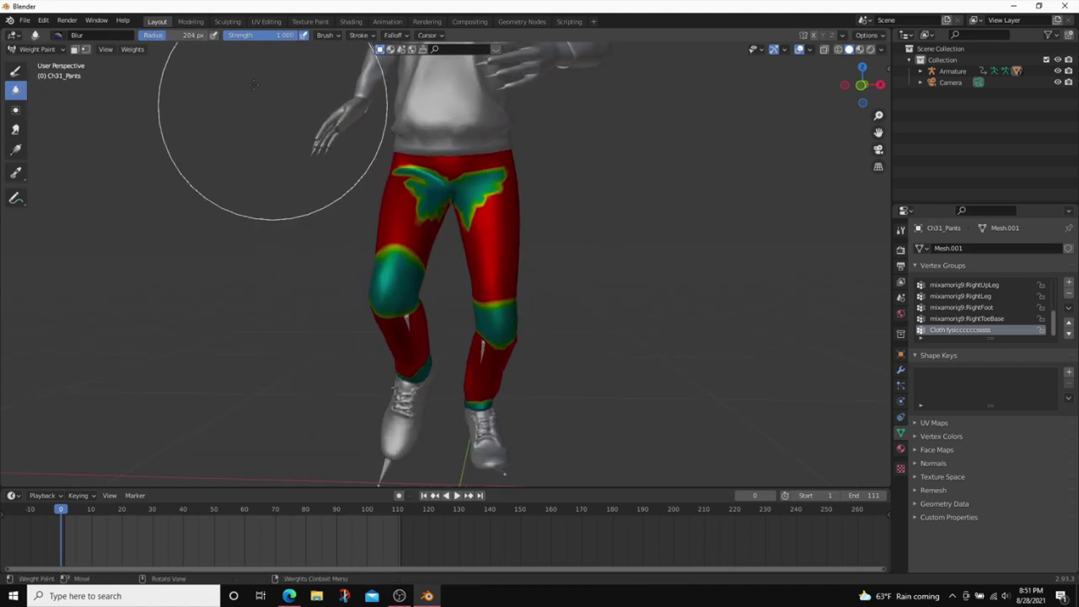
{"action": "left_click_drag", "start_coordinate": [416, 268], "coordinate": [419, 268]}
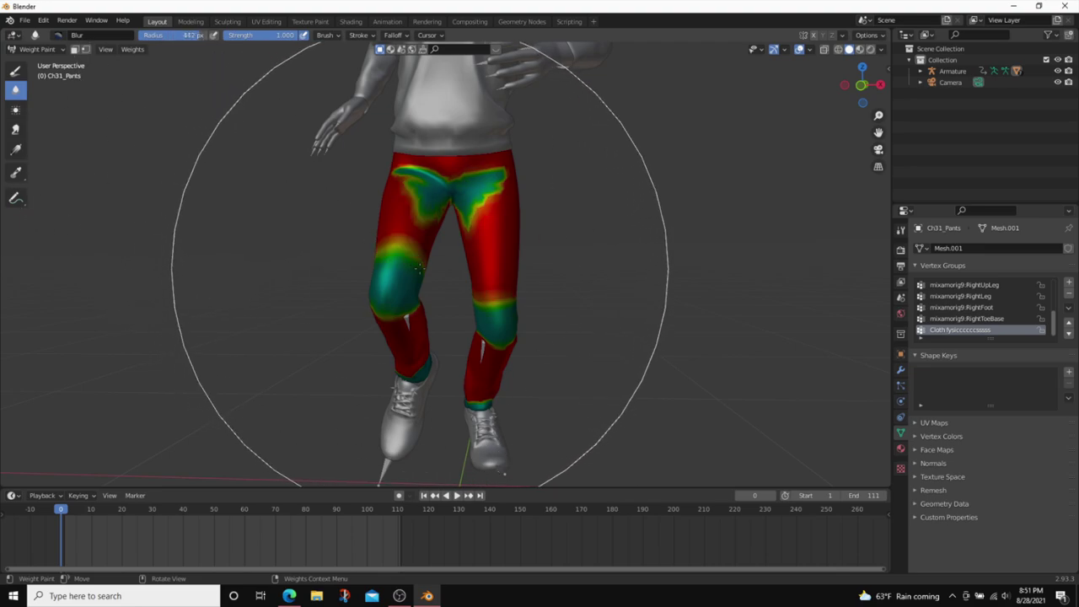
Blur the weight transitions on the back and sides of the pants, covering the seat, rear knees and ankle hems.
{"action": "key", "text": "shift+grave"}
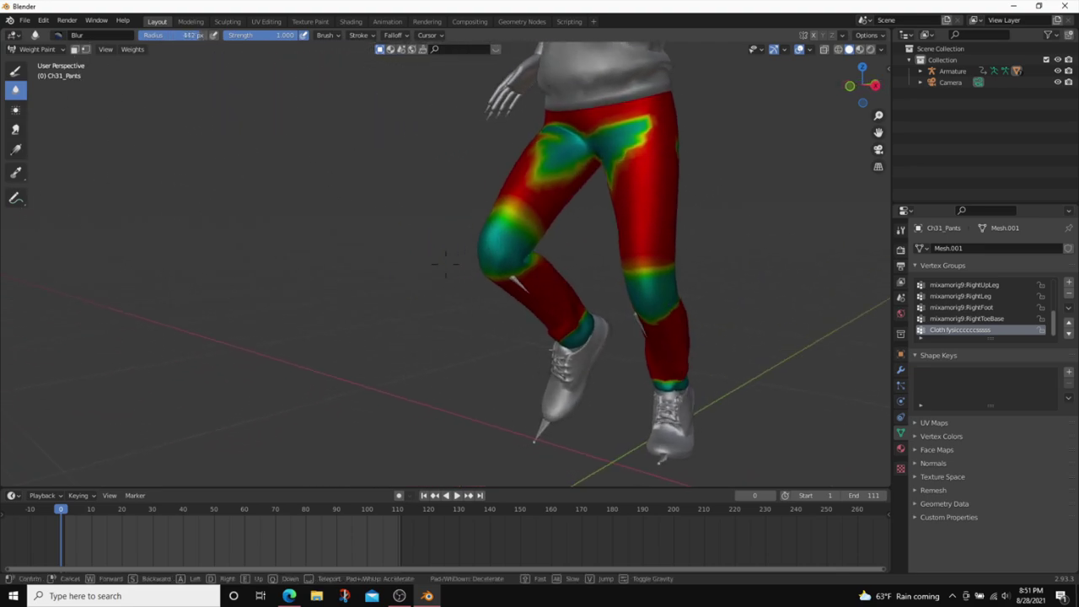
{"action": "left_click", "coordinate": [445, 264]}
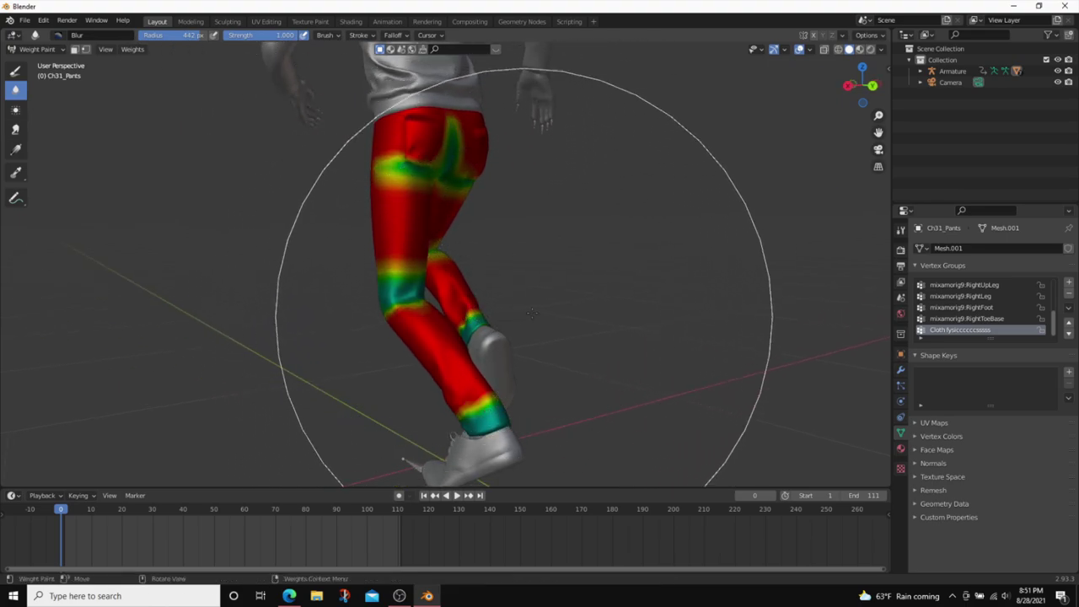
{"action": "key", "text": "shift+grave"}
{"action": "left_click", "coordinate": [445, 263]}
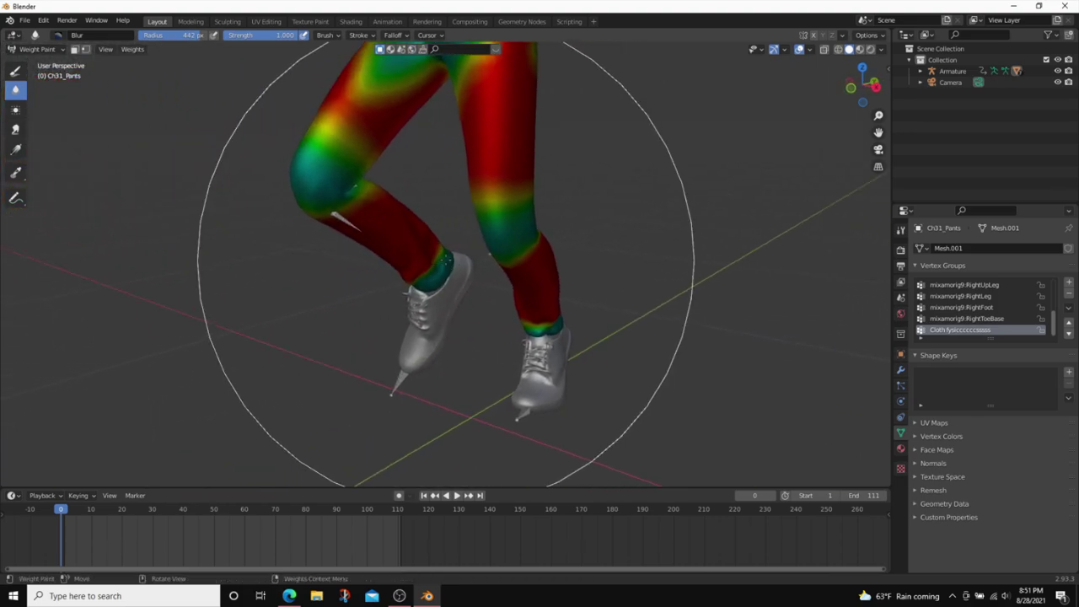
{"action": "key", "text": "shift+grave"}
{"action": "key", "text": "a"}
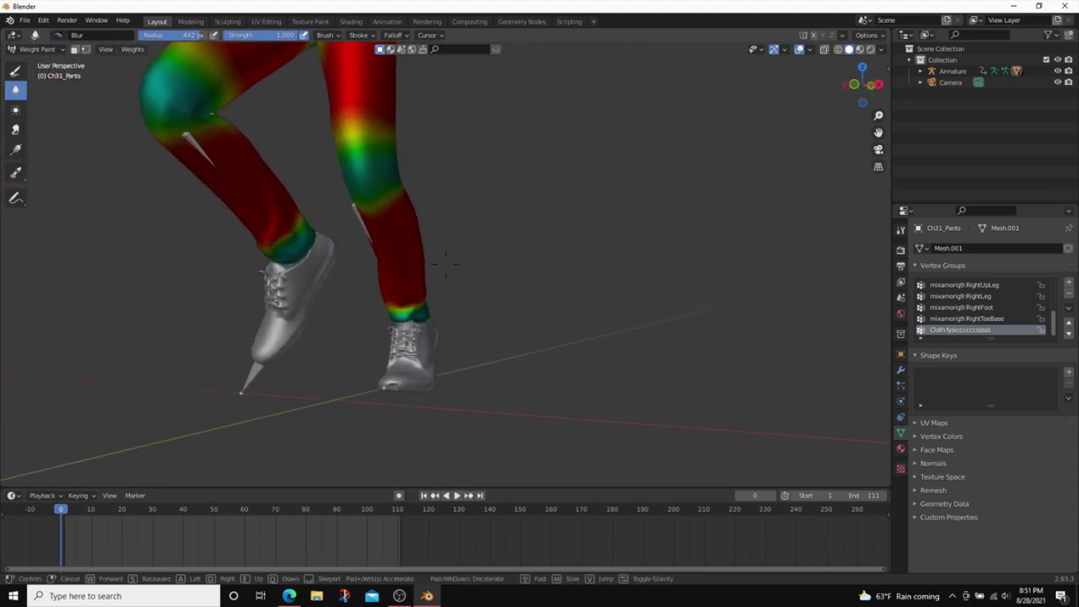
{"action": "left_click", "coordinate": [445, 263]}
{"action": "key", "text": "shift+grave"}
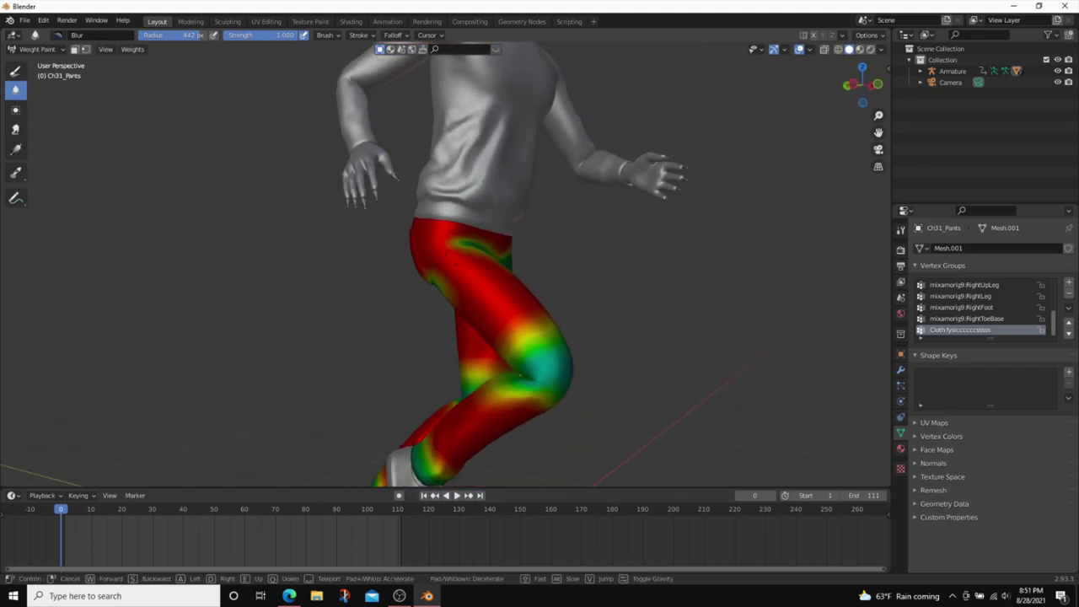
{"action": "left_click", "coordinate": [433, 186]}
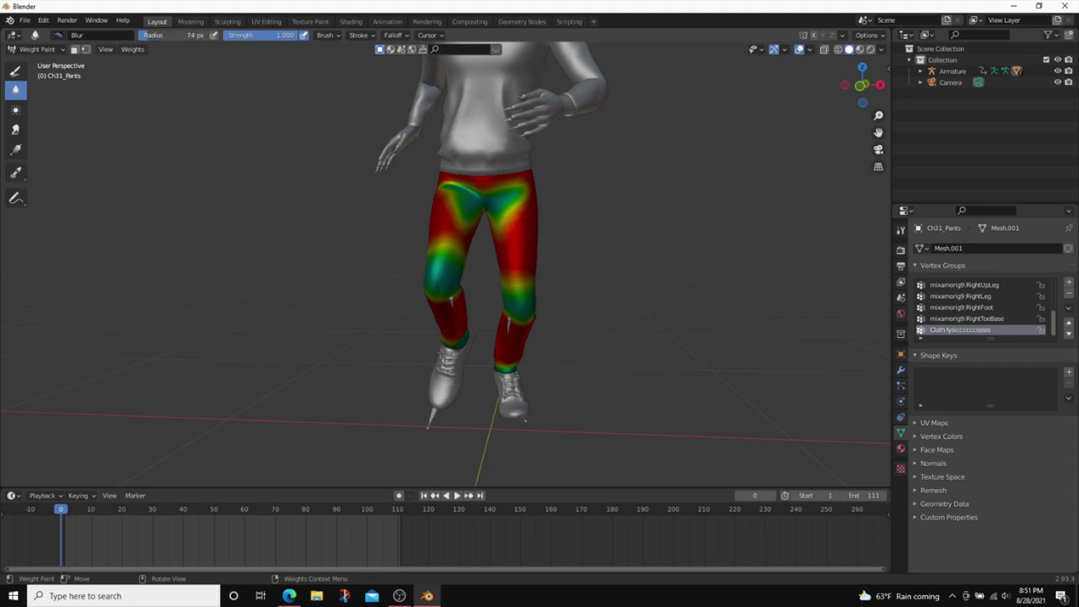
Leave Weight Paint mode, create a vertex group named "cloth physics" on the sweater, and assign the whole sweater mesh to it.
{"action": "left_click", "coordinate": [40, 63]}
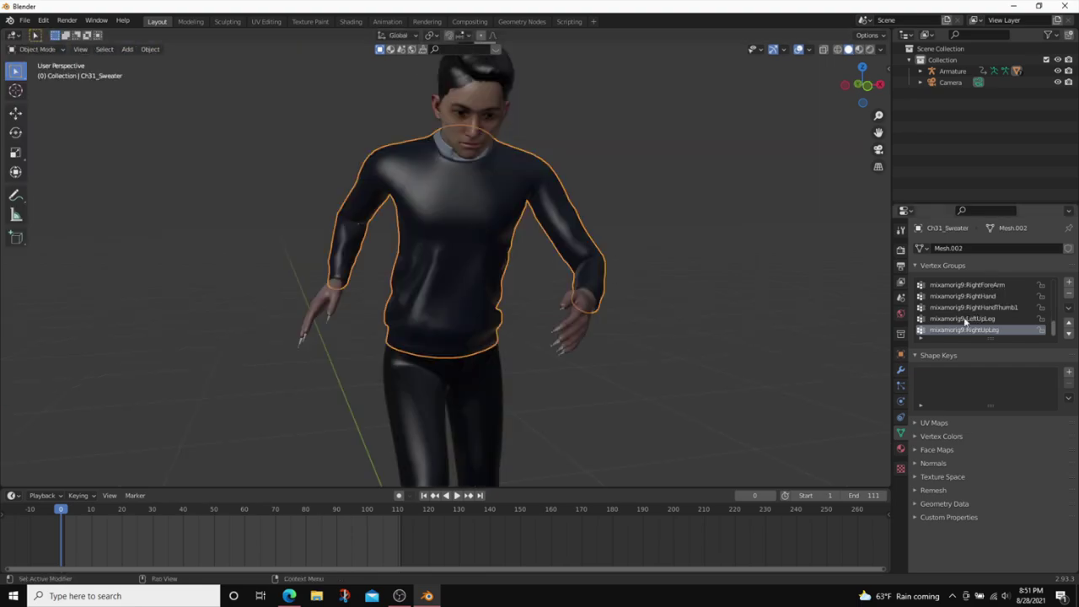
{"action": "type", "text": "oth physics"}
{"action": "key", "text": "Return"}
{"action": "key", "text": "Tab"}
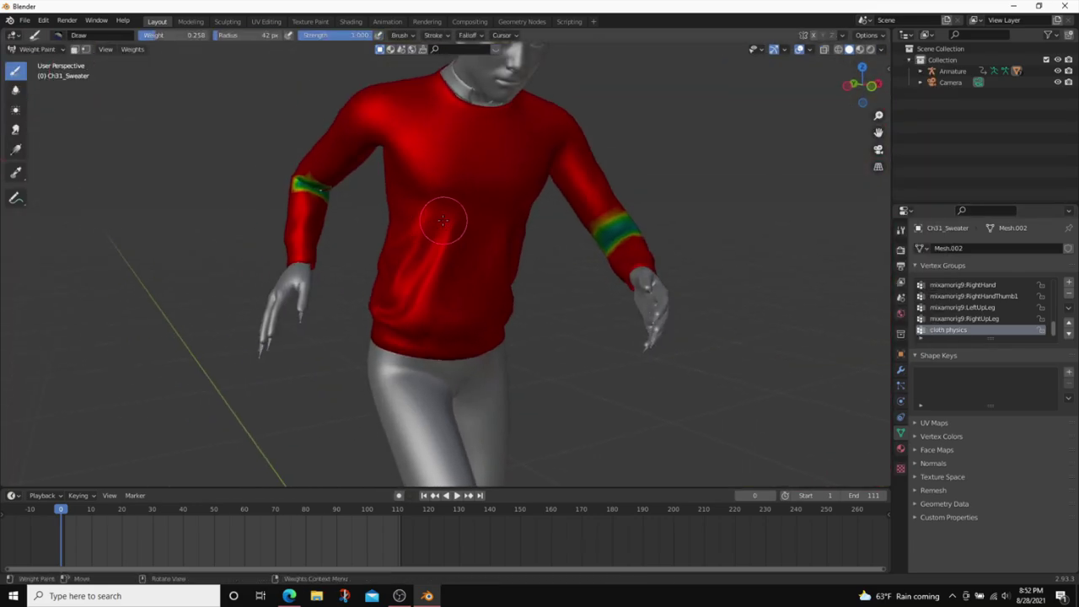
Weight-paint the sweater's elbow bends and armpit creases at weight 0.258.
{"action": "left_click_drag", "start_coordinate": [440, 248], "coordinate": [472, 253]}
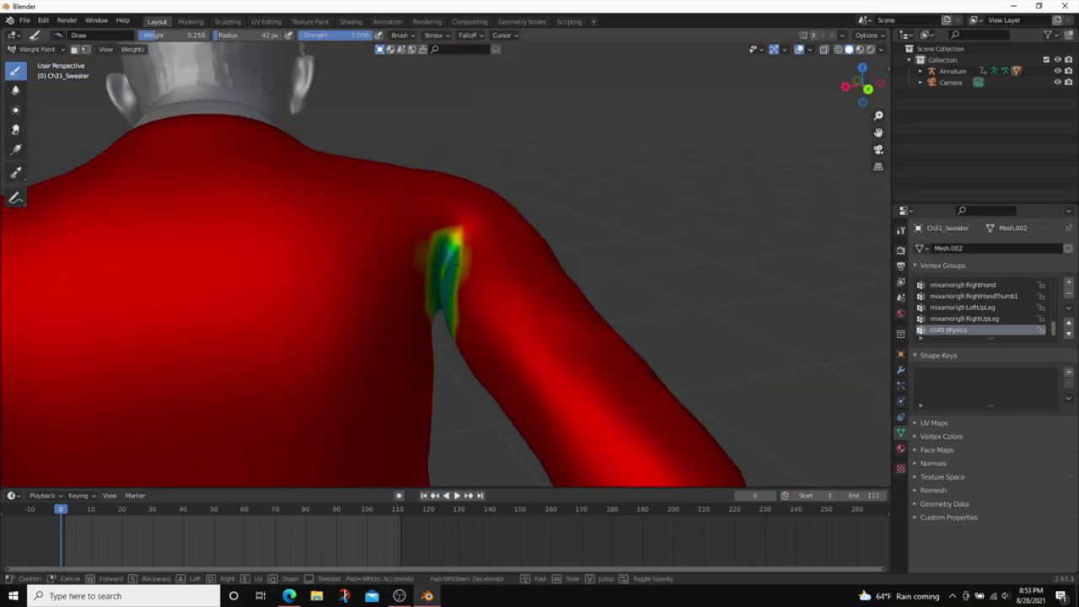
{"action": "middle_click_drag", "start_coordinate": [456, 253], "coordinate": [389, 251]}
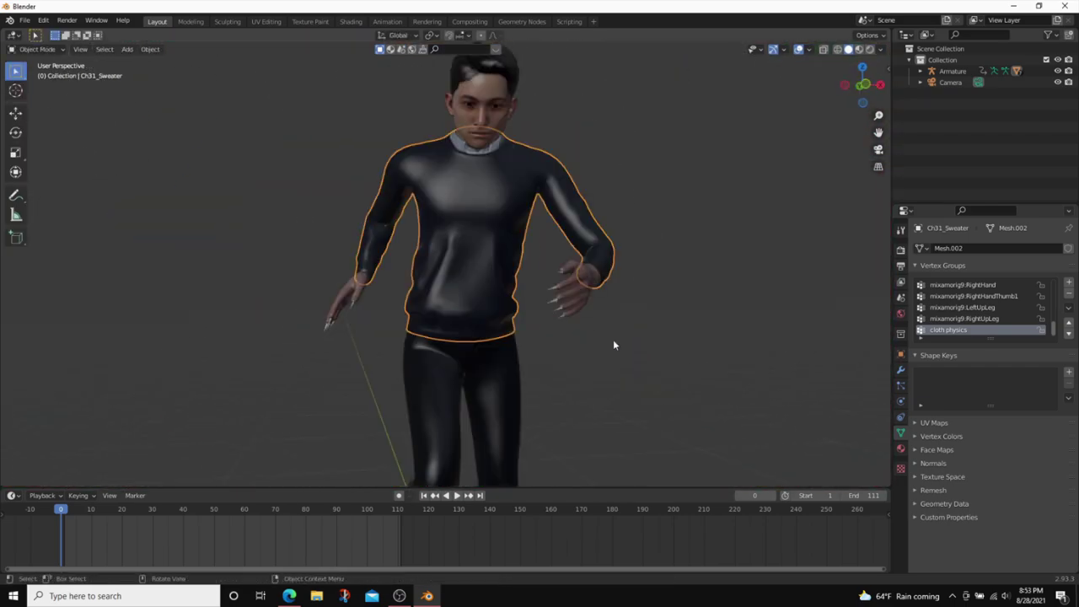
Add a Subdivision Surface modifier to the pants.
{"action": "scroll", "coordinate": [537, 287], "scroll_direction": "down", "scroll_amount": 6}
{"action": "scroll", "coordinate": [538, 288], "scroll_direction": "up", "scroll_amount": 2}
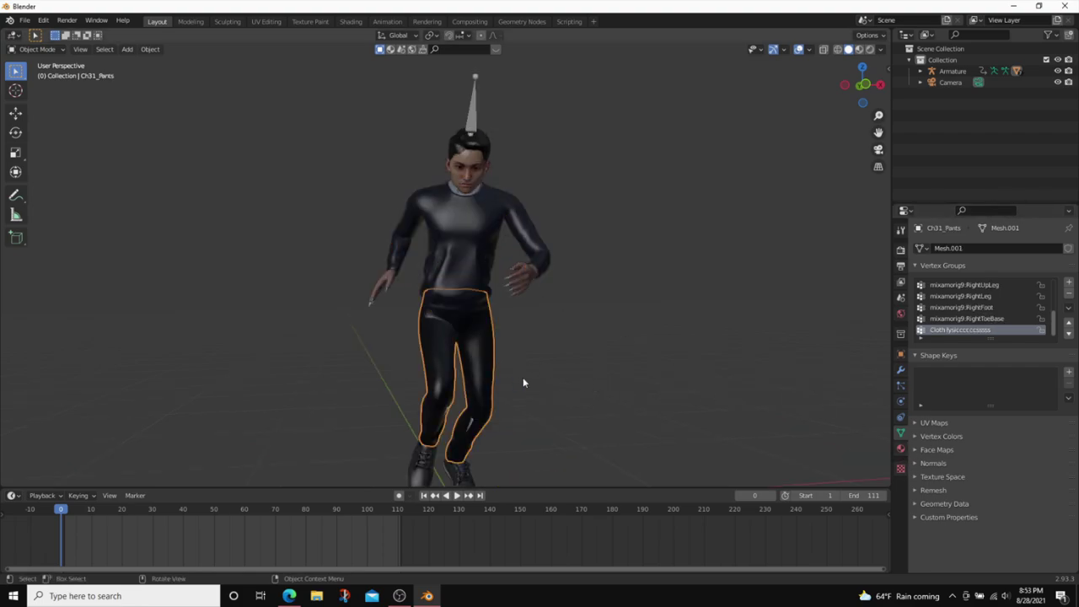
{"action": "left_click", "coordinate": [901, 371]}
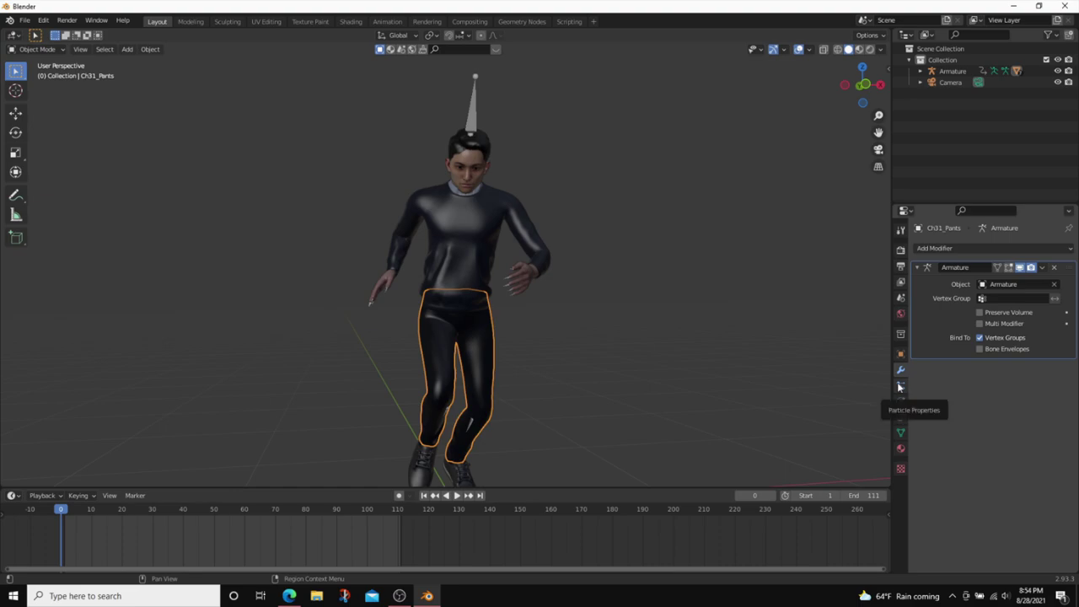
{"action": "left_click", "coordinate": [948, 249]}
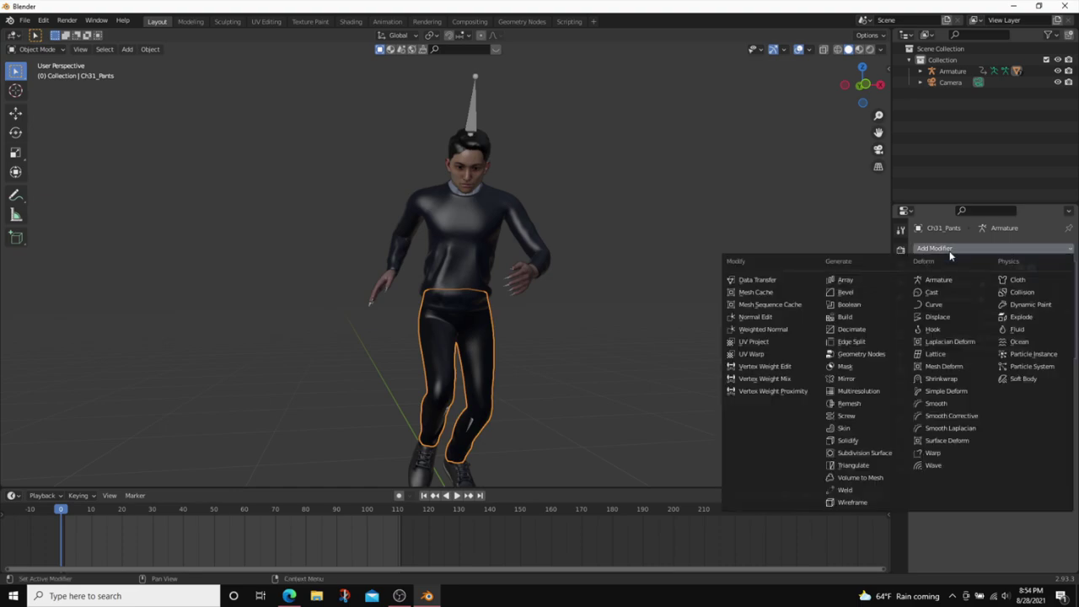
{"action": "left_click", "coordinate": [873, 453]}
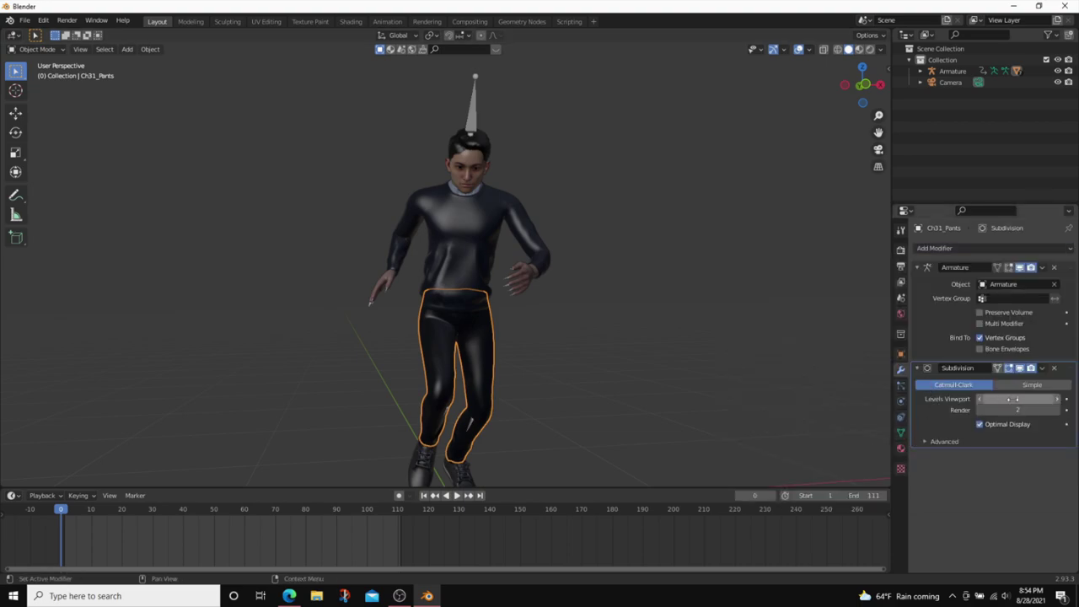
Add a Subdivision Surface modifier to the sweater with viewport level 1 and render level 2.
{"action": "left_click", "coordinate": [488, 258]}
{"action": "left_click", "coordinate": [934, 248]}
{"action": "left_click", "coordinate": [873, 454]}
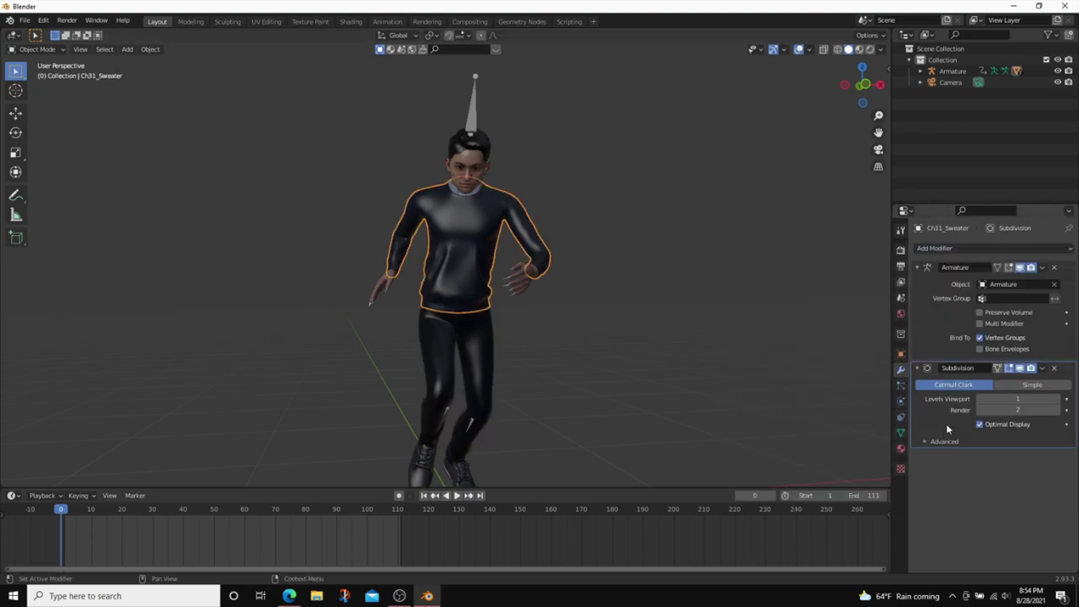
Enable Cloth physics on the pants.
{"action": "left_click", "coordinate": [493, 355]}
{"action": "left_click", "coordinate": [900, 403]}
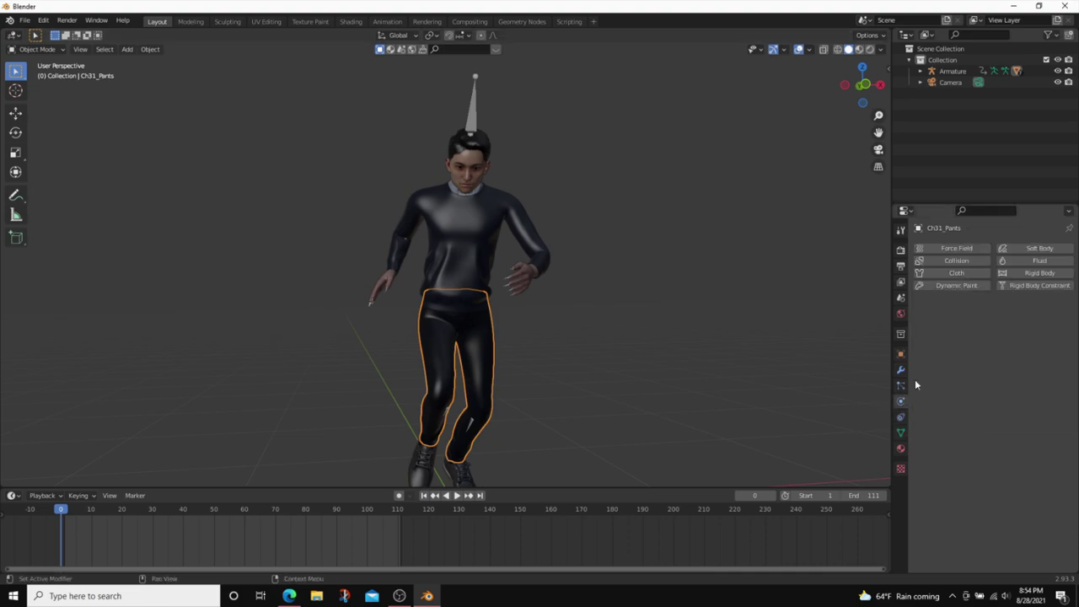
{"action": "left_click", "coordinate": [952, 273]}
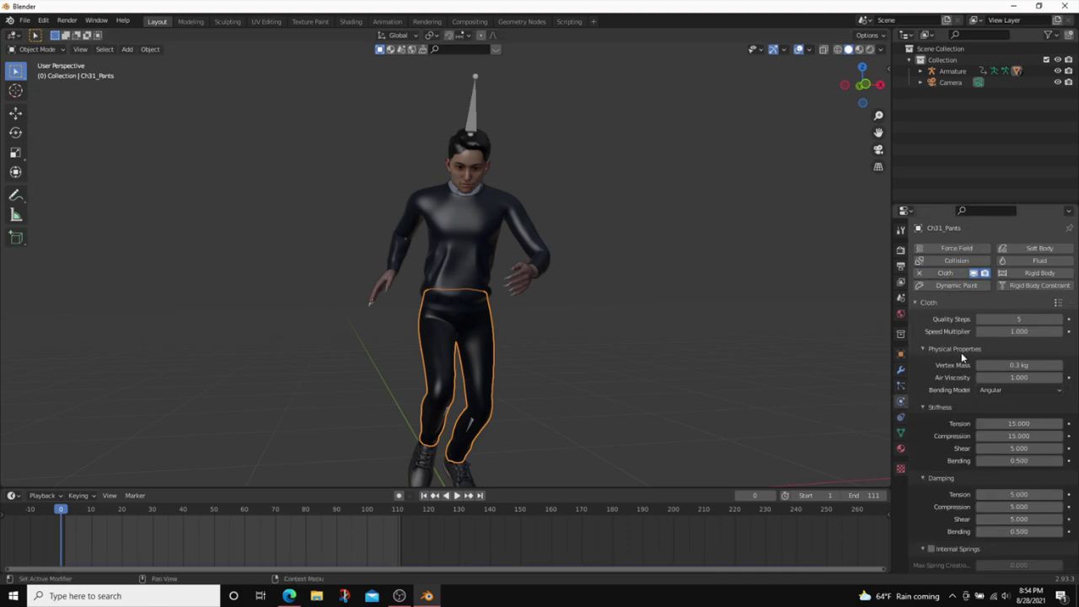
Set the pants' cloth Pin Group, under the Shape settings, to the custom painted cloth vertex group.
{"action": "scroll", "coordinate": [961, 352], "scroll_direction": "down", "scroll_amount": 8}
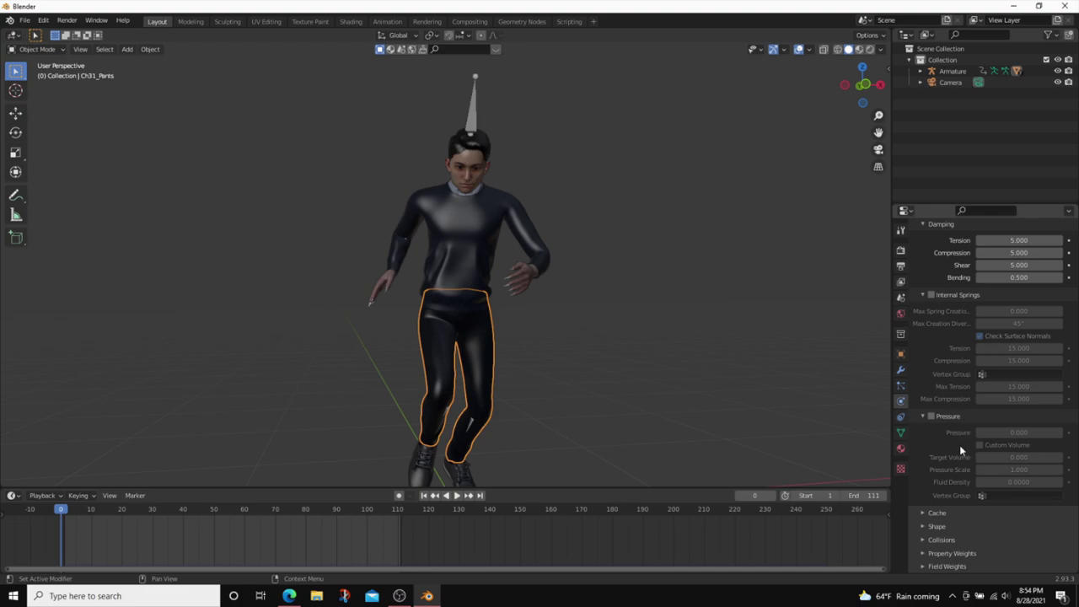
{"action": "left_click", "coordinate": [937, 526]}
{"action": "scroll", "coordinate": [936, 523], "scroll_direction": "down", "scroll_amount": 2}
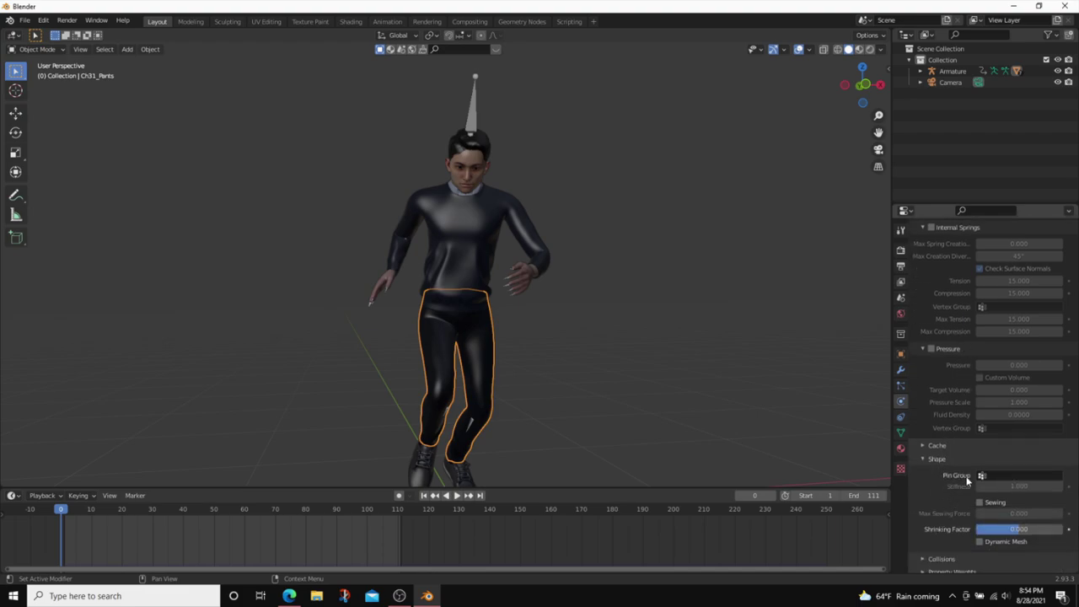
{"action": "left_click", "coordinate": [982, 475]}
{"action": "scroll", "coordinate": [1007, 456], "scroll_direction": "down", "scroll_amount": 1}
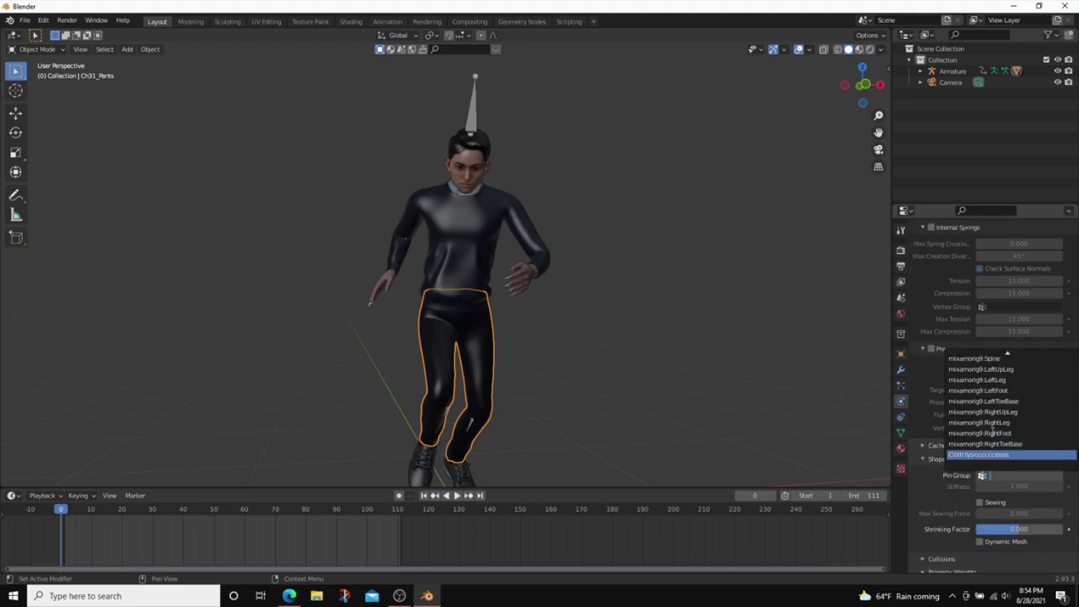
{"action": "left_click", "coordinate": [977, 455]}
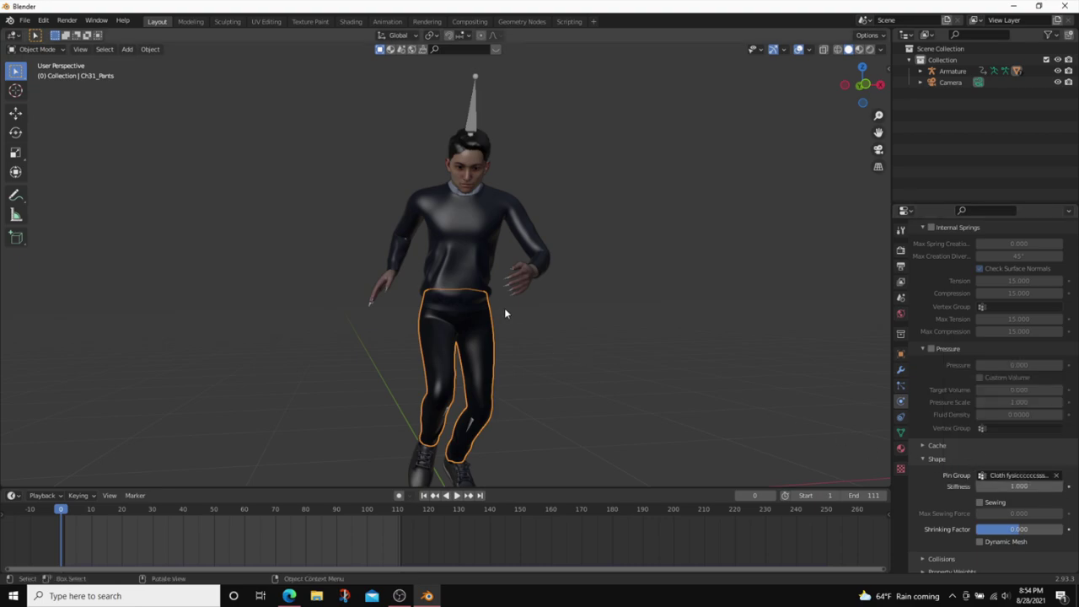
Enable Cloth physics on the sweater and set its Pin Group to the "cloth physics" vertex group.
{"action": "left_click", "coordinate": [504, 308]}
{"action": "scroll", "coordinate": [977, 412], "scroll_direction": "down", "scroll_amount": 7}
{"action": "left_click", "coordinate": [987, 455]}
{"action": "scroll", "coordinate": [986, 435], "scroll_direction": "down", "scroll_amount": 10}
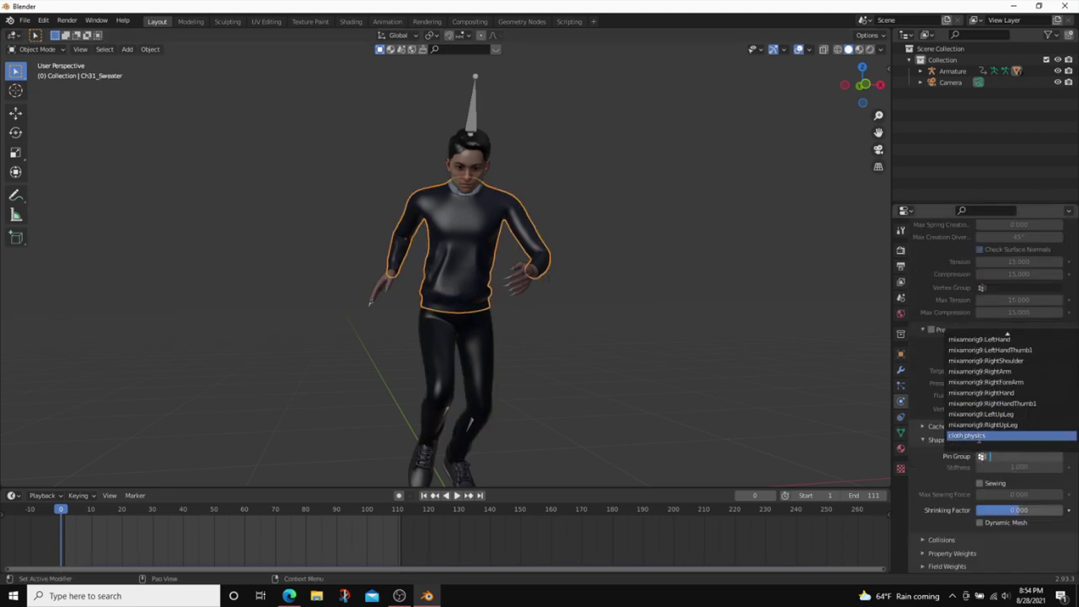
{"action": "left_click", "coordinate": [977, 435]}
{"action": "scroll", "coordinate": [966, 460], "scroll_direction": "up", "scroll_amount": 15}
Bake all cloth dynamics with the pants' simulation range set to frames 1 to 111, and play back the animation.
{"action": "left_click", "coordinate": [493, 354]}
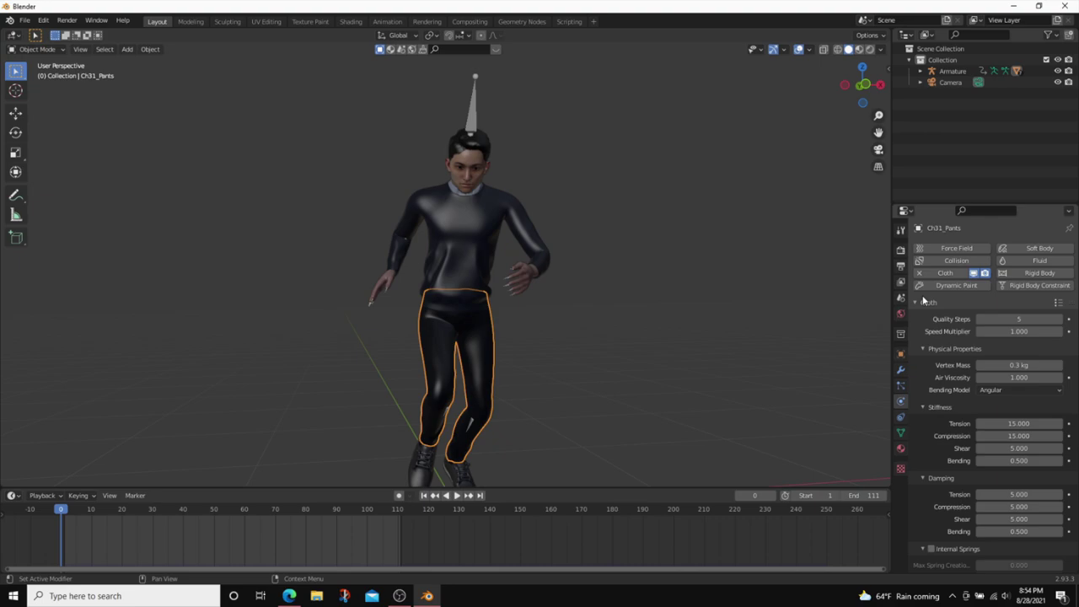
{"action": "scroll", "coordinate": [941, 421], "scroll_direction": "down", "scroll_amount": 10}
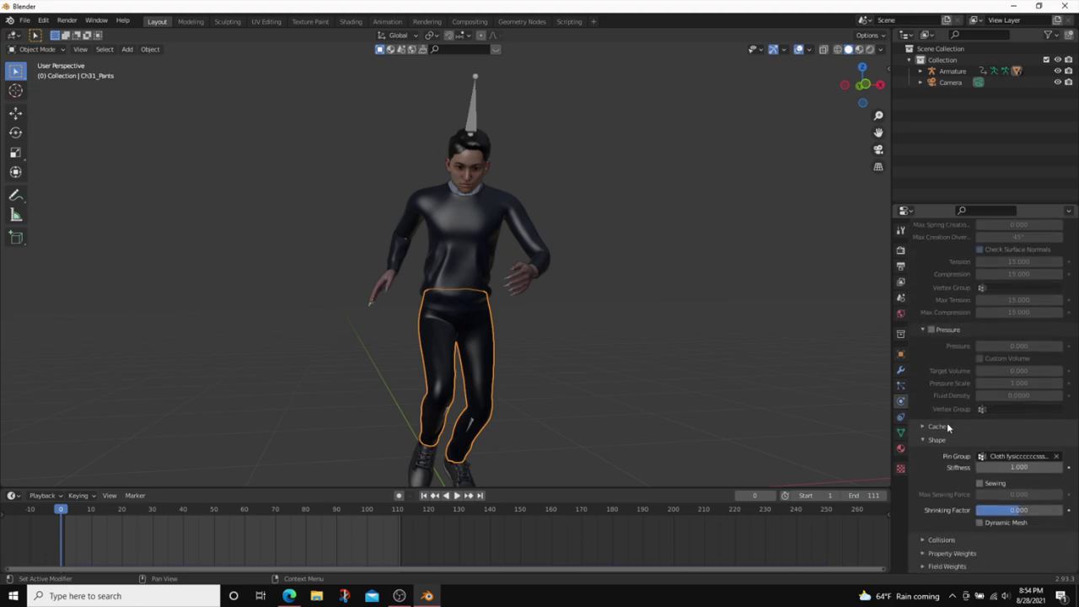
{"action": "scroll", "coordinate": [947, 423], "scroll_direction": "down", "scroll_amount": 4}
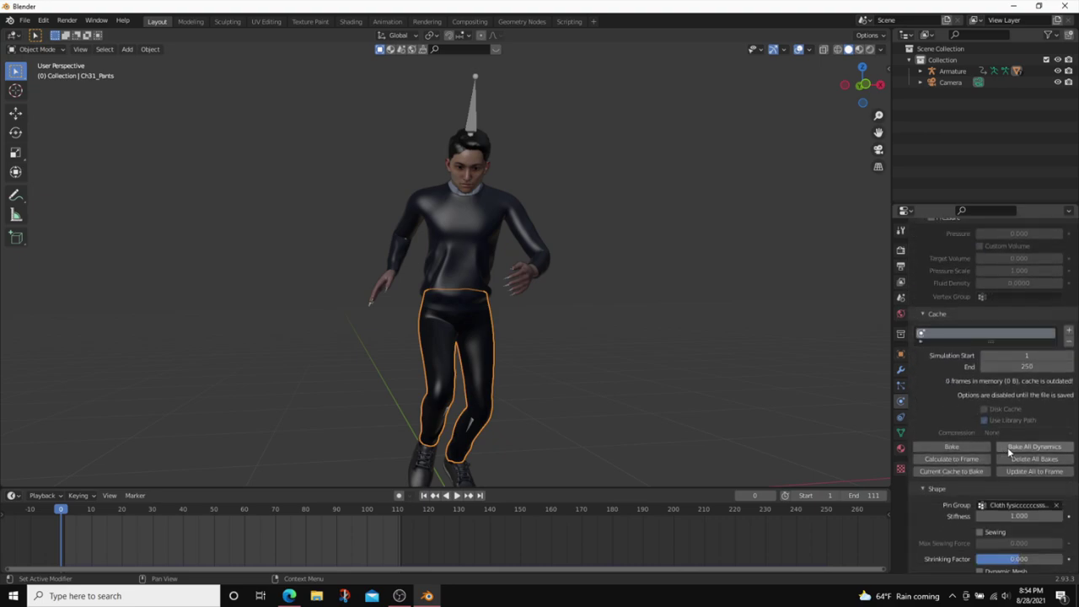
{"action": "left_click", "coordinate": [1014, 448]}
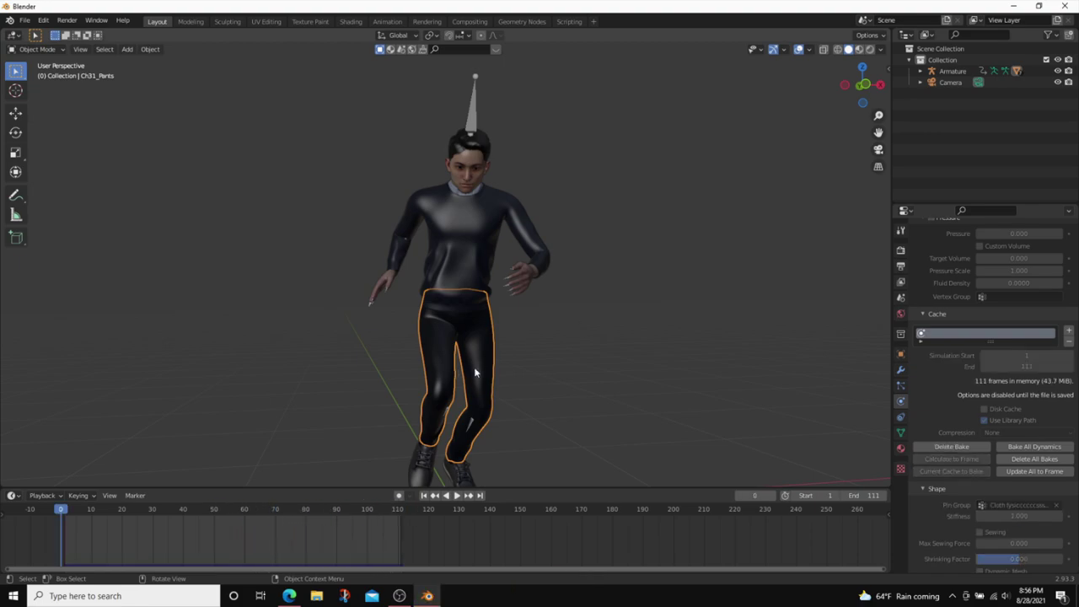
{"action": "key", "text": "space"}
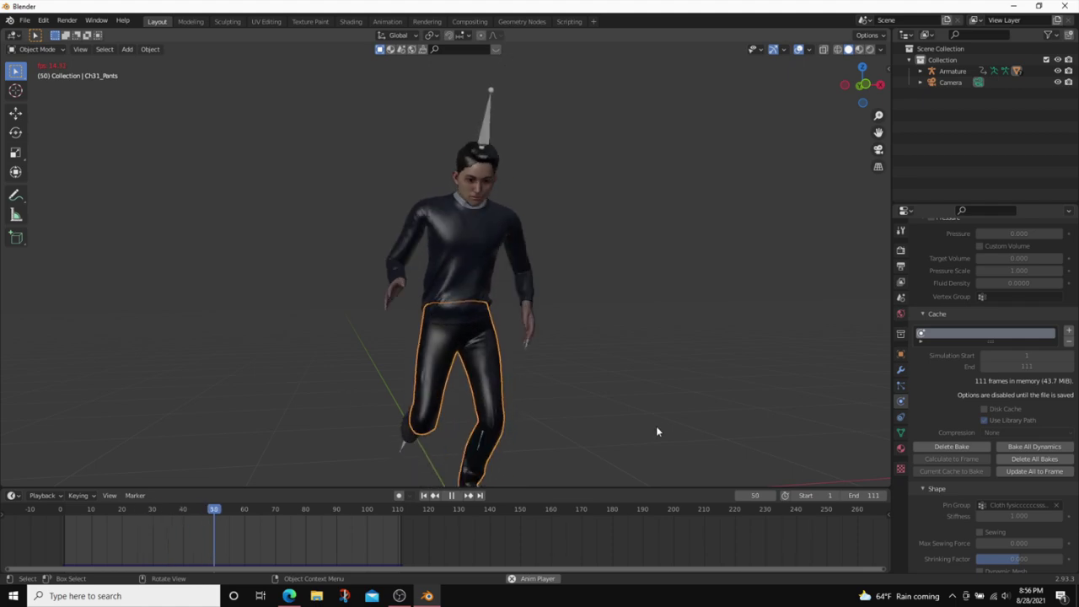